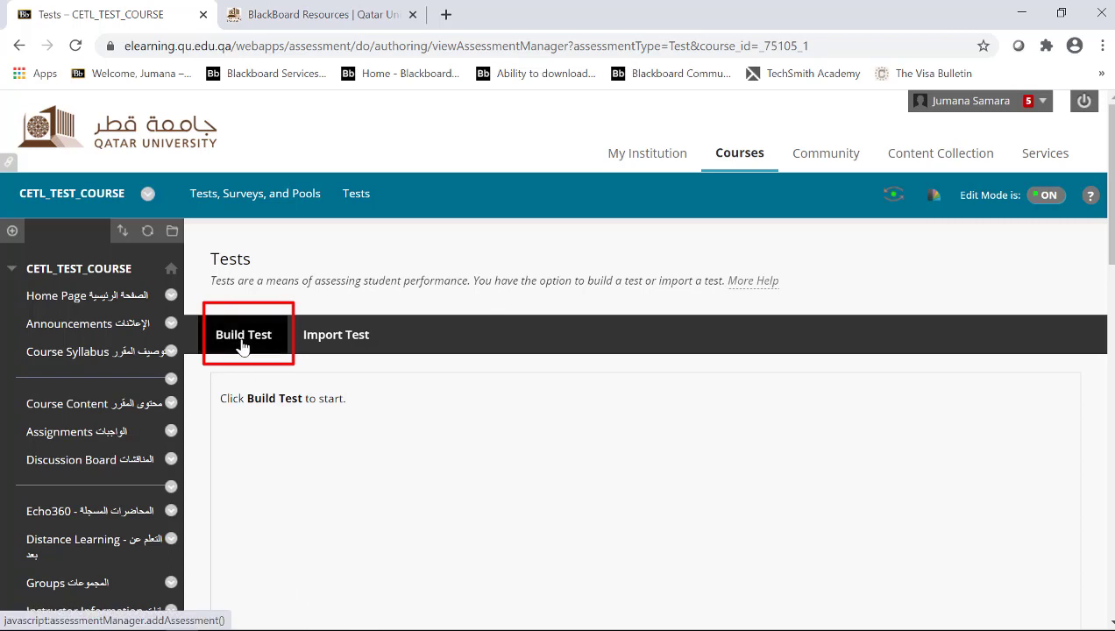
# Start building a new test in the course and name it "Quiz 1".
pyautogui.click(243, 337)
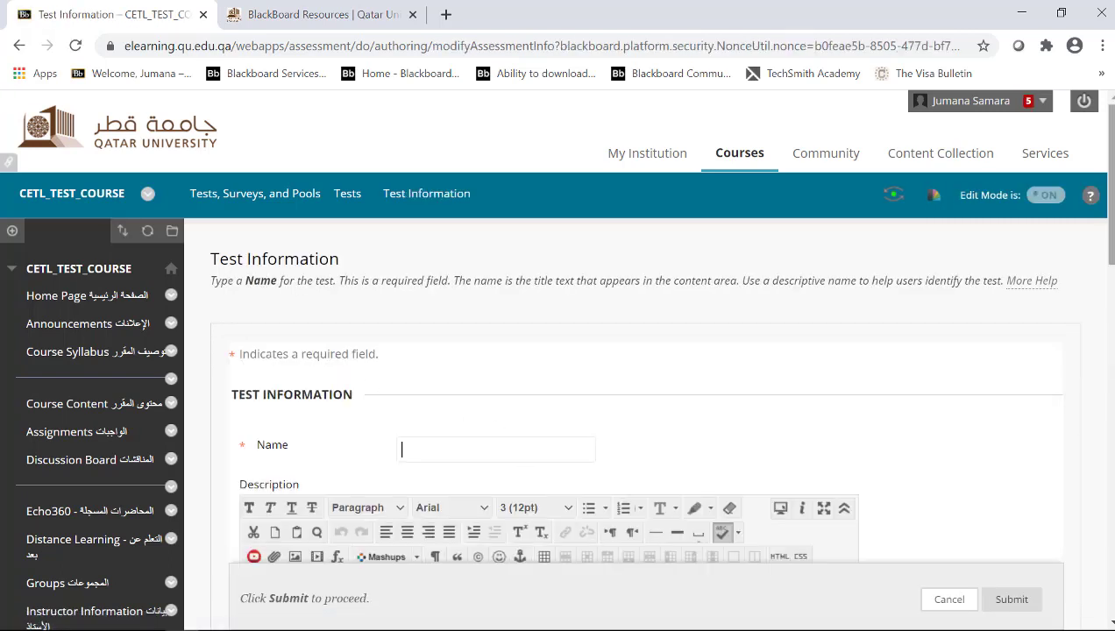
pyautogui.moveTo(1111, 182); pyautogui.dragTo(1111, 240)
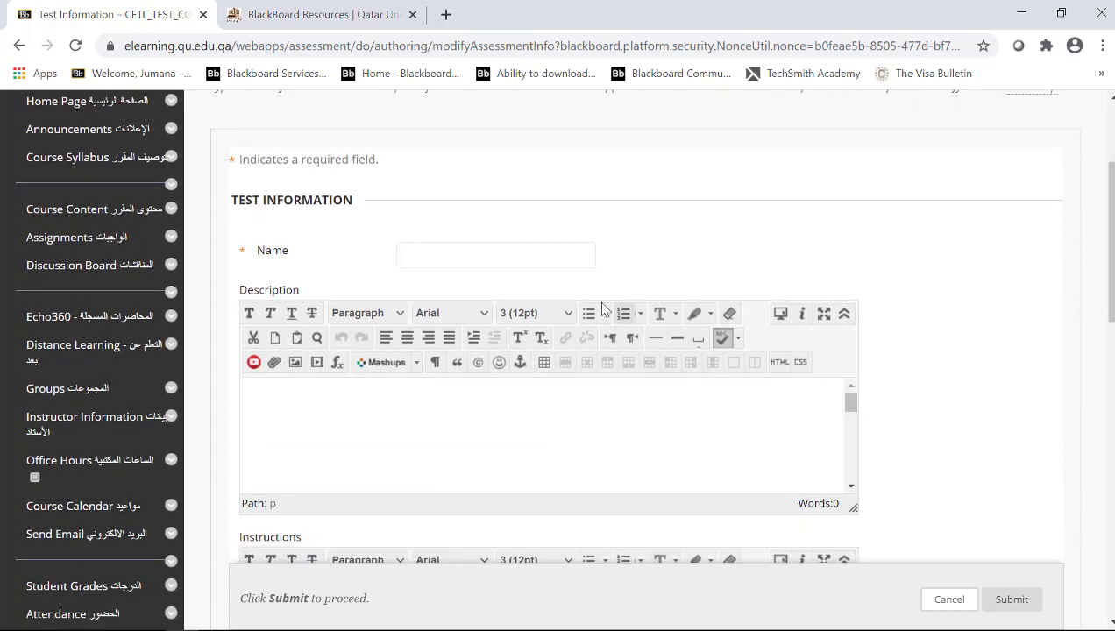
pyautogui.click(522, 256)
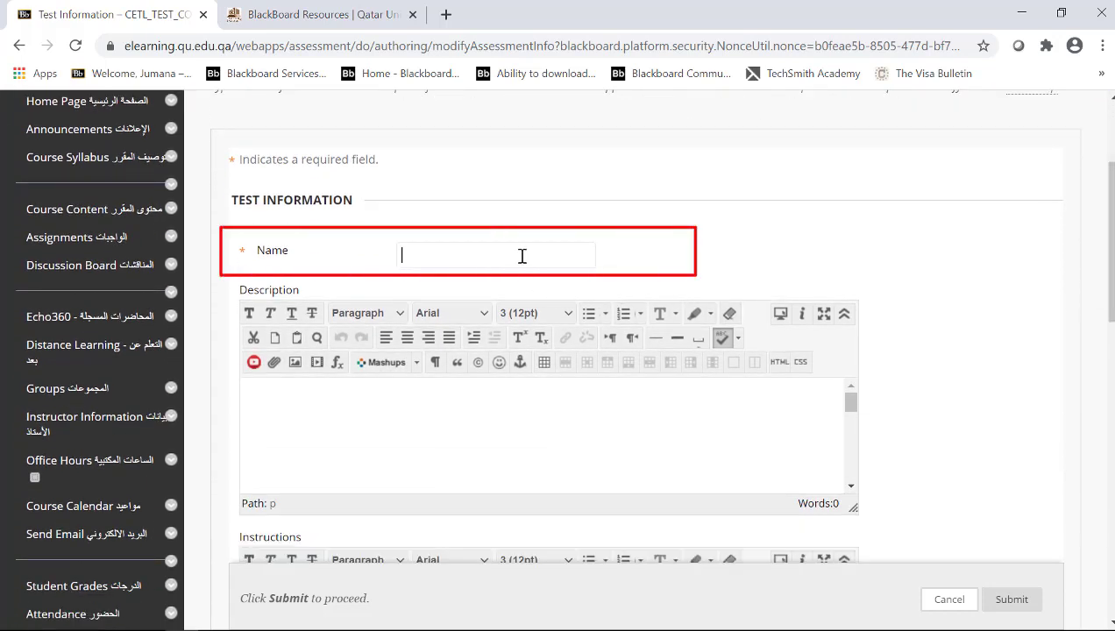
pyautogui.write('Quiz 1')
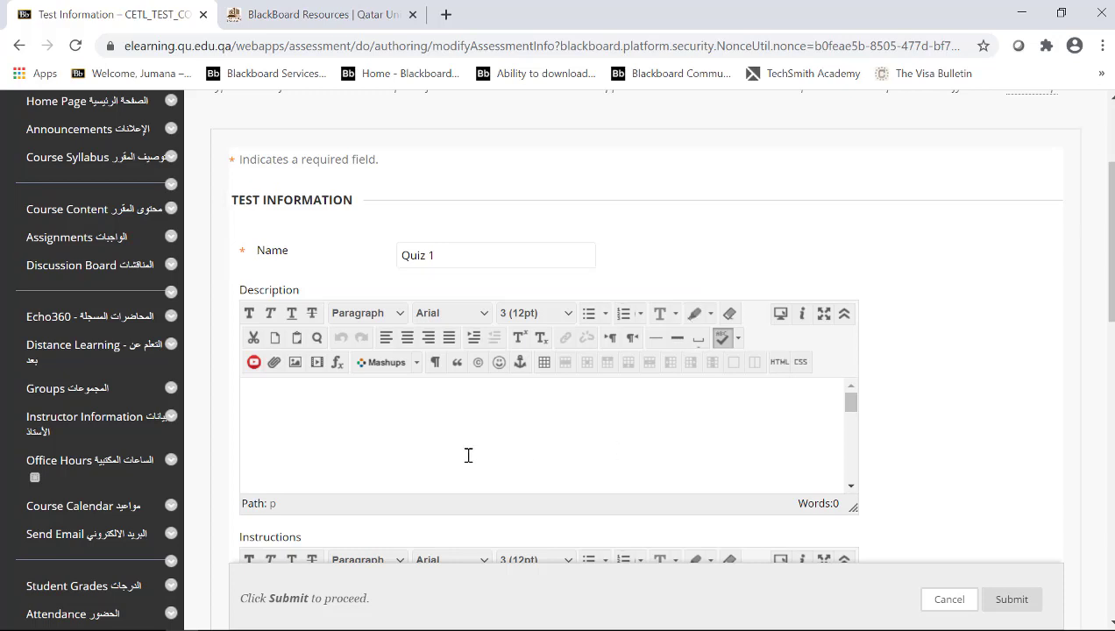
# Enter the test description "This quiz will cover unit 1 topics and it is worth 5% of your final grade.".
pyautogui.scroll(-1, 405, 442)
pyautogui.click(382, 428)
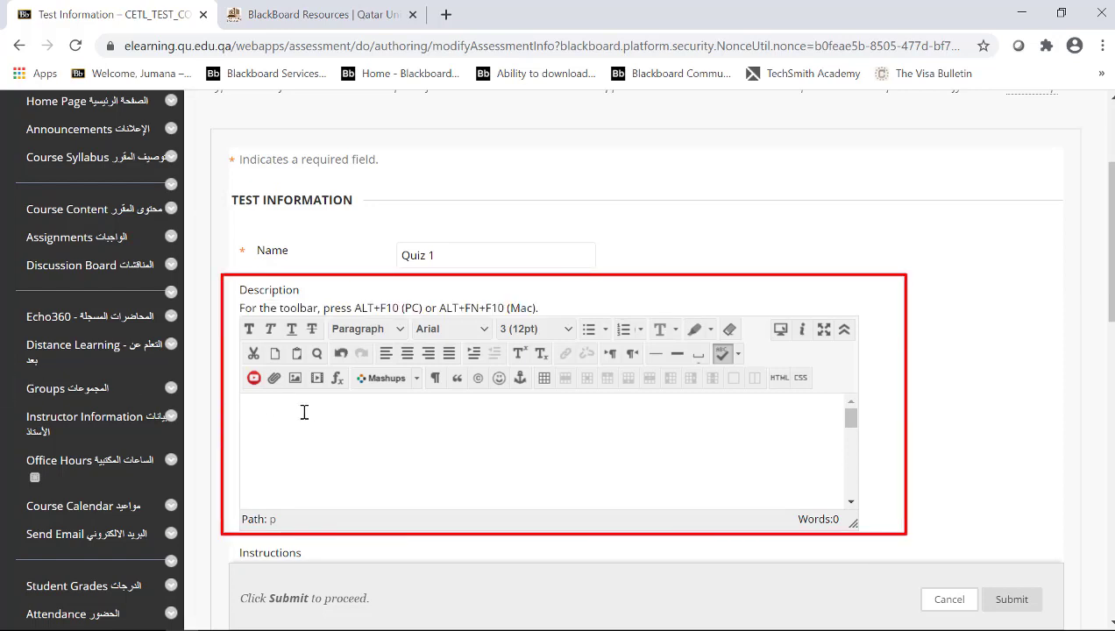
pyautogui.write('This quiz will cover unit 1 topics and it is worth 5% of your final grade.')
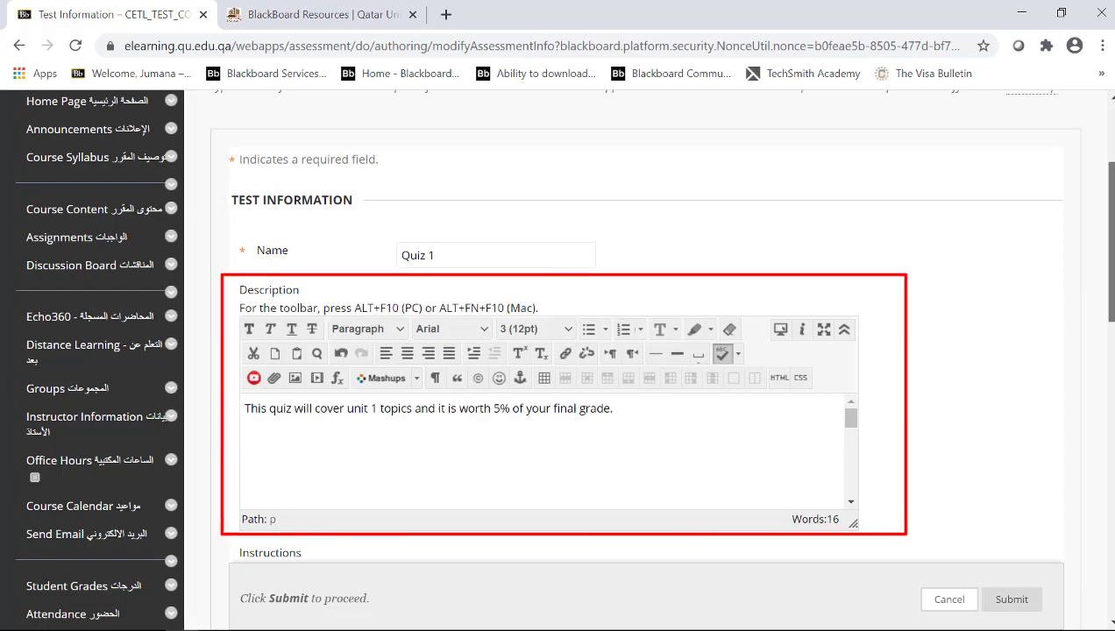
# Enter the instructions "Quiz duration is 30 minutes." and "Please, answer all questions." on separate lines, and submit the test information.
pyautogui.scroll(-4, 797, 453)
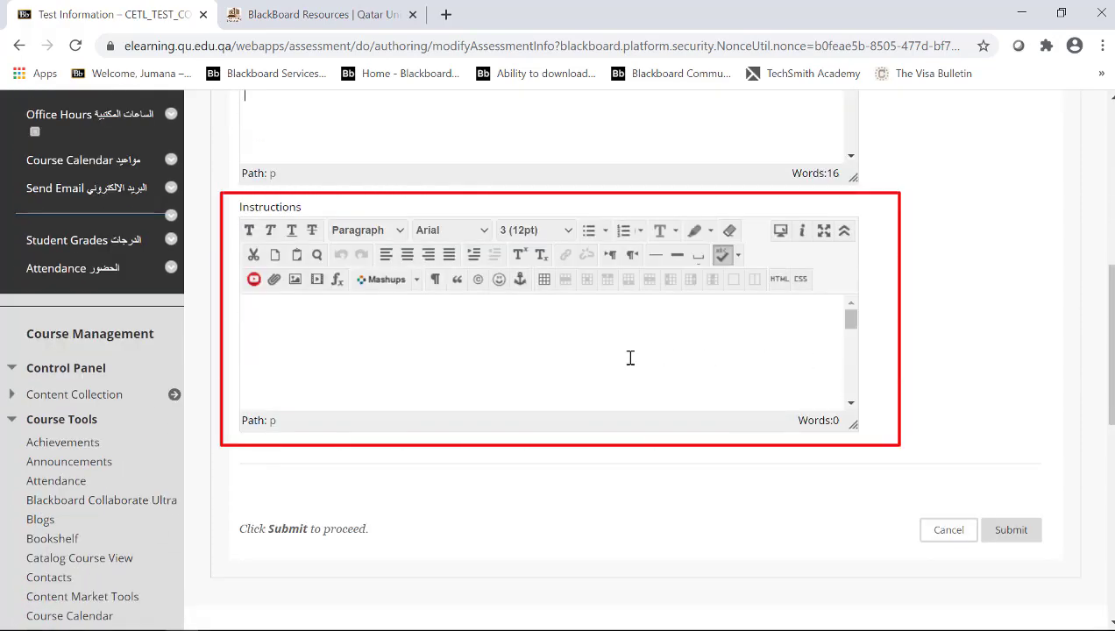
pyautogui.click(312, 323)
pyautogui.write('Quiz duration is 30 minutes. Please, answer all questions.')
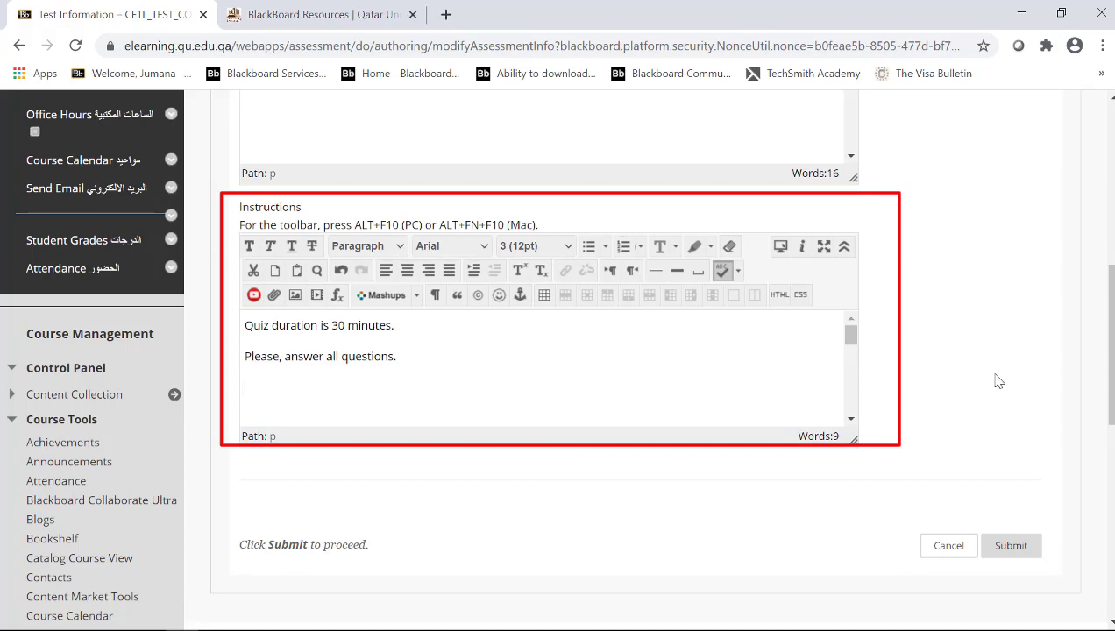
pyautogui.scroll(3, 999, 381)
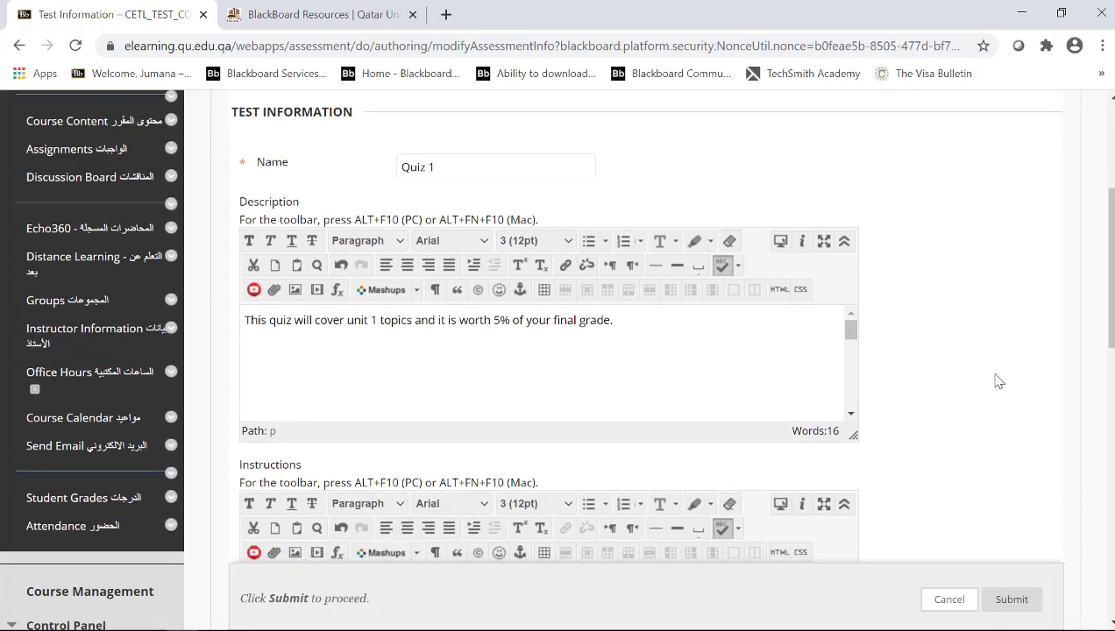
pyautogui.scroll(-4, 999, 381)
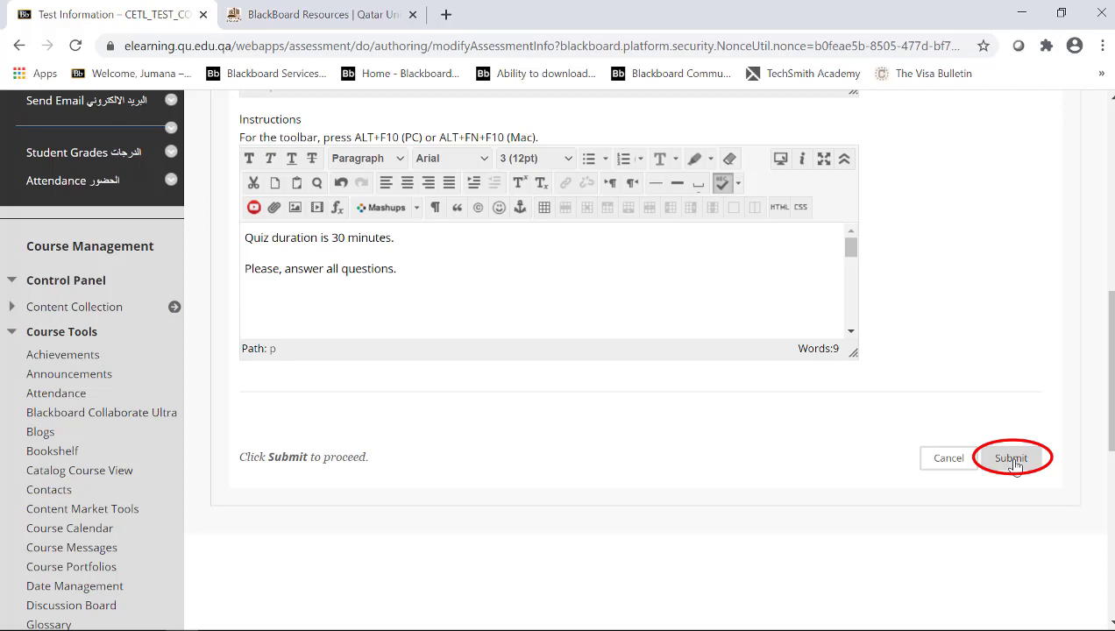
pyautogui.click(1012, 459)
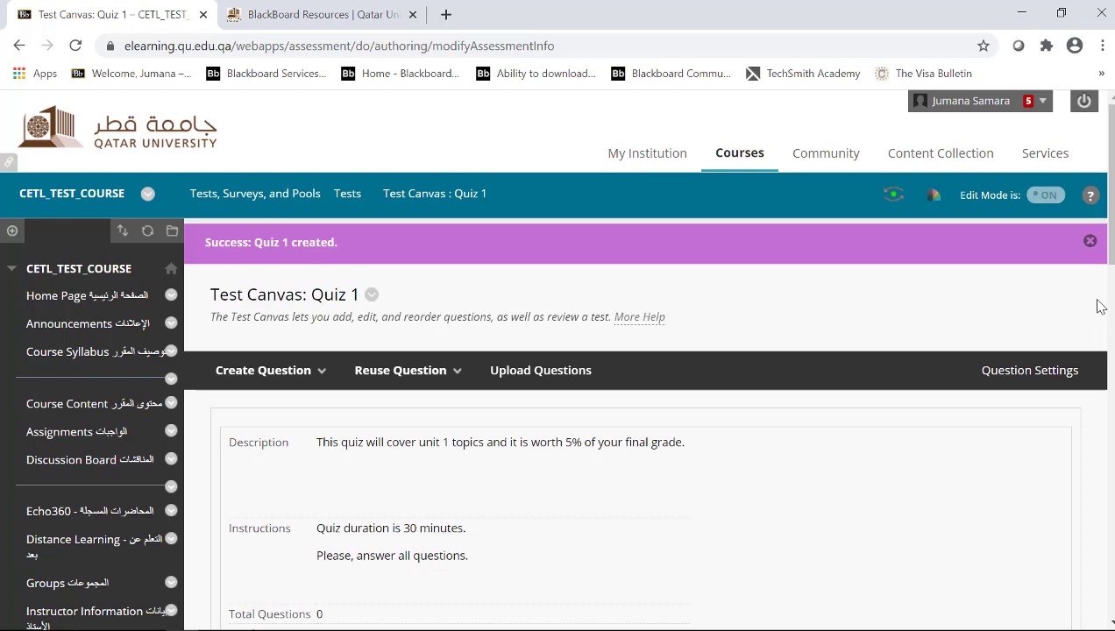
# Review the Quiz 1 test canvas and the options it offers for creating and reusing questions.
pyautogui.scroll(-2, 645, 394)
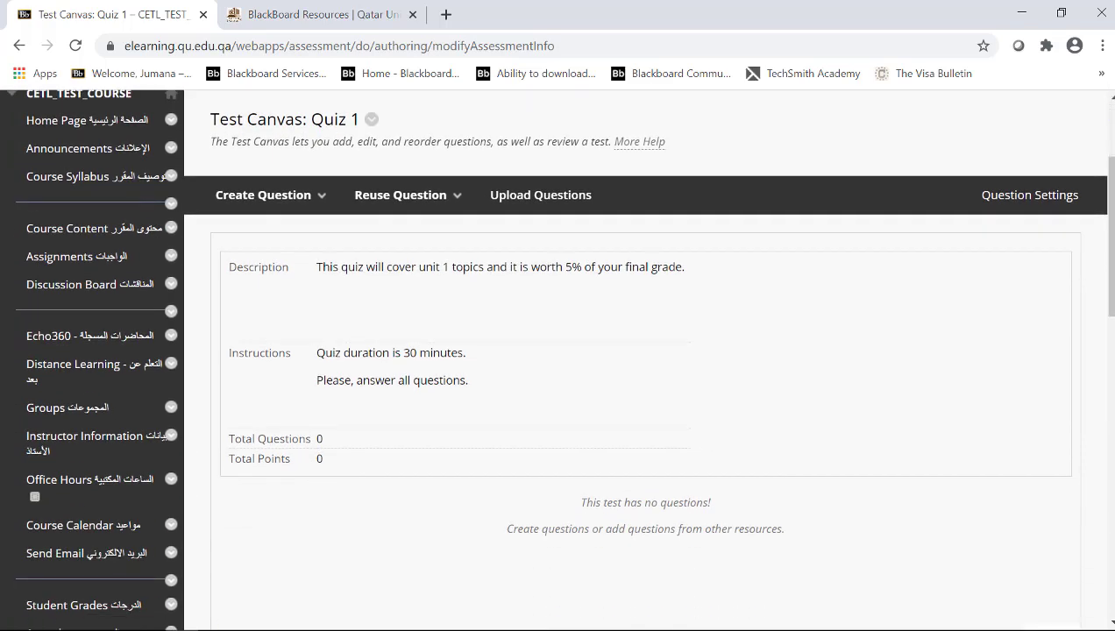
pyautogui.scroll(1, 762, 278)
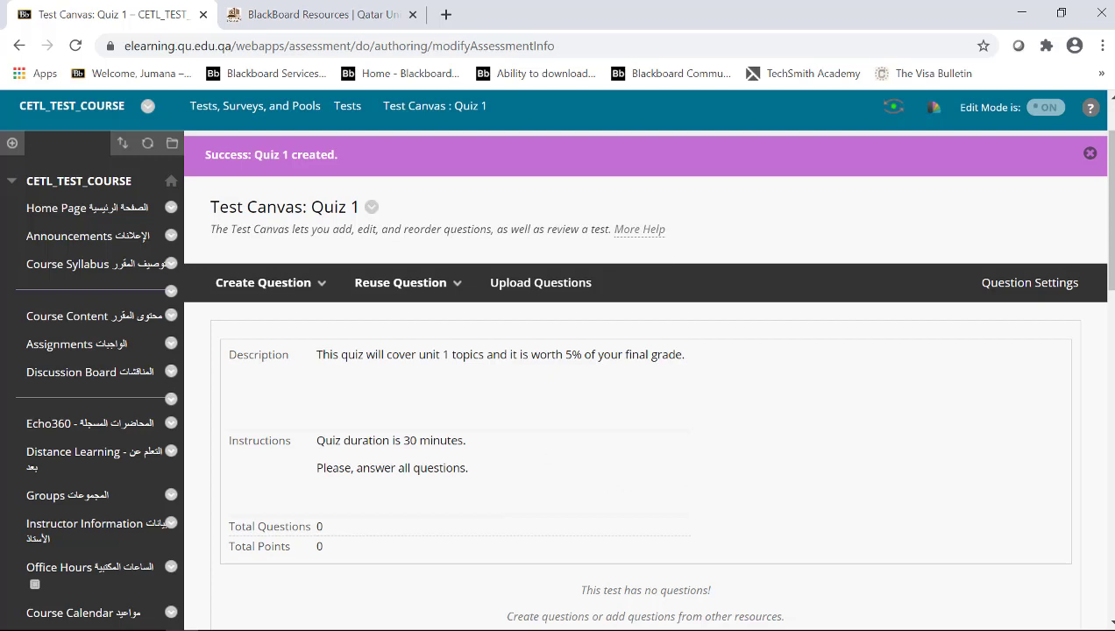
pyautogui.scroll(-1, 343, 527)
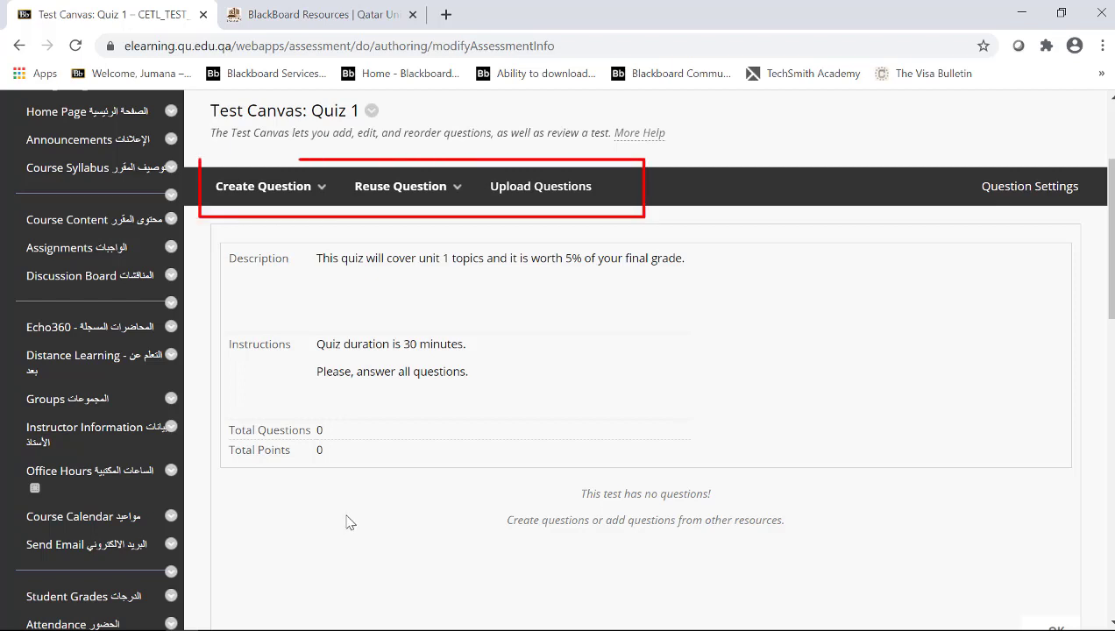
pyautogui.click(303, 198)
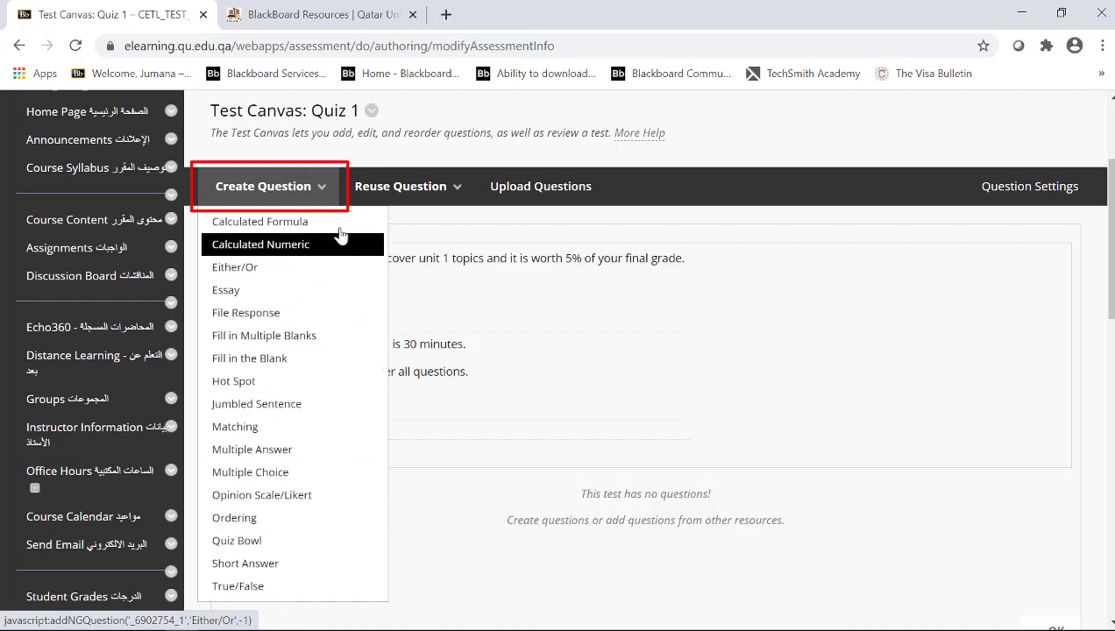
pyautogui.click(333, 194)
pyautogui.click(460, 187)
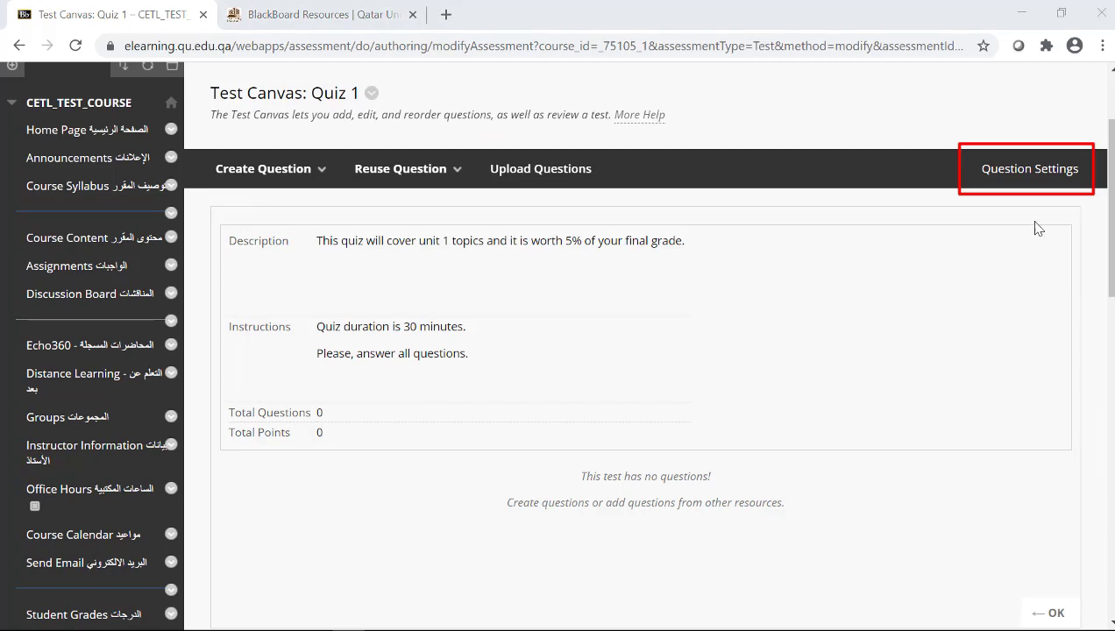
# Review the test's question settings for feedback, attachments, metadata and scoring, and leave them without saving.
pyautogui.click(1014, 176)
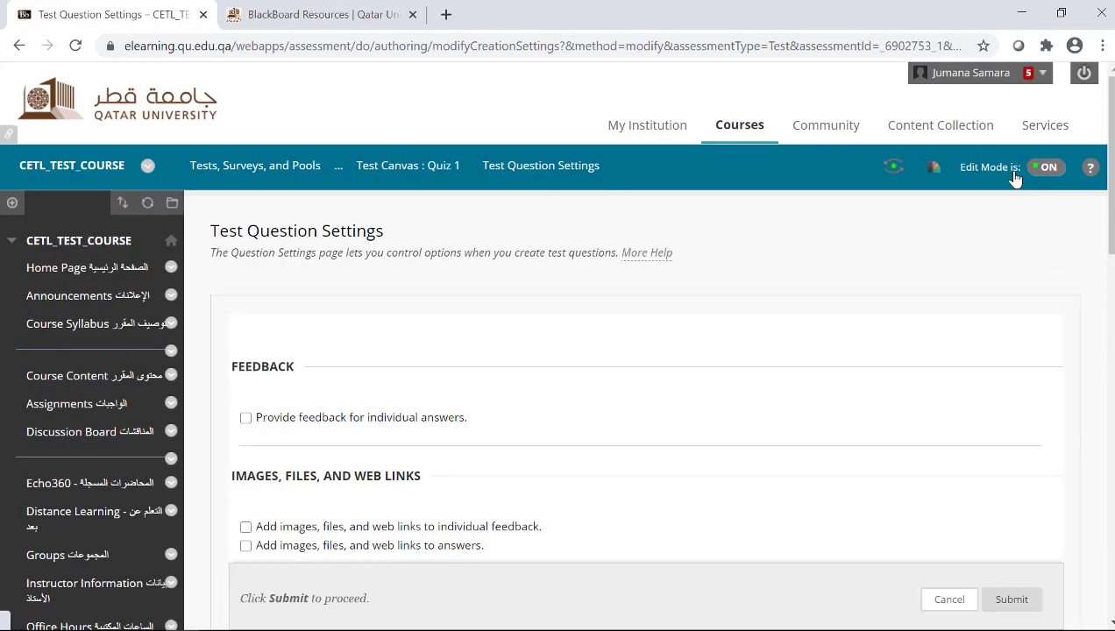
pyautogui.scroll(-3, 1109, 292)
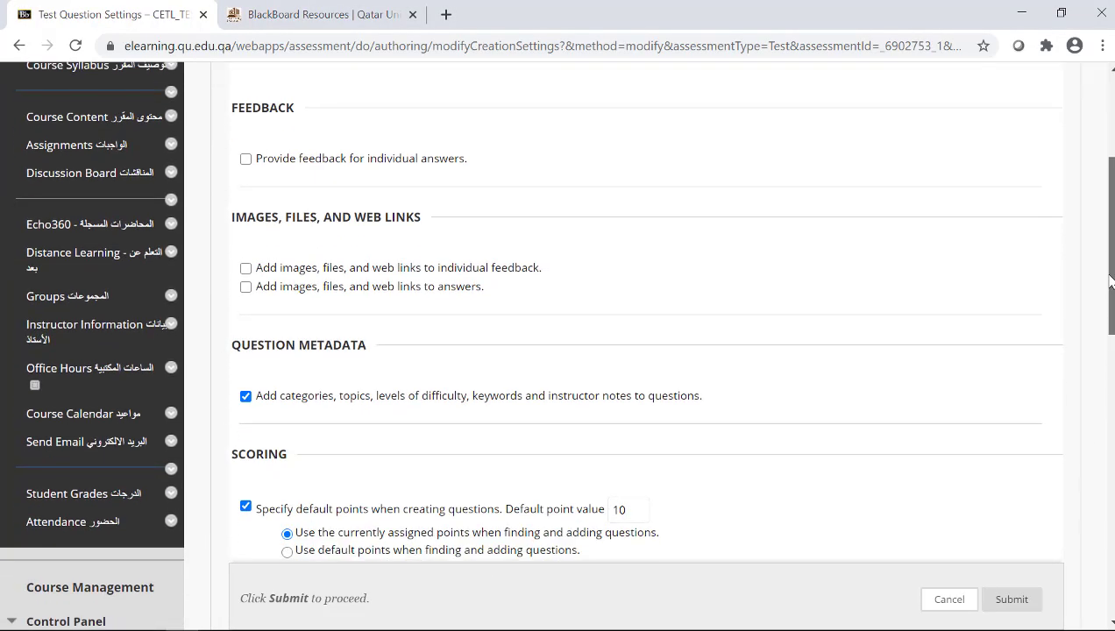
pyautogui.scroll(-1, 1109, 292)
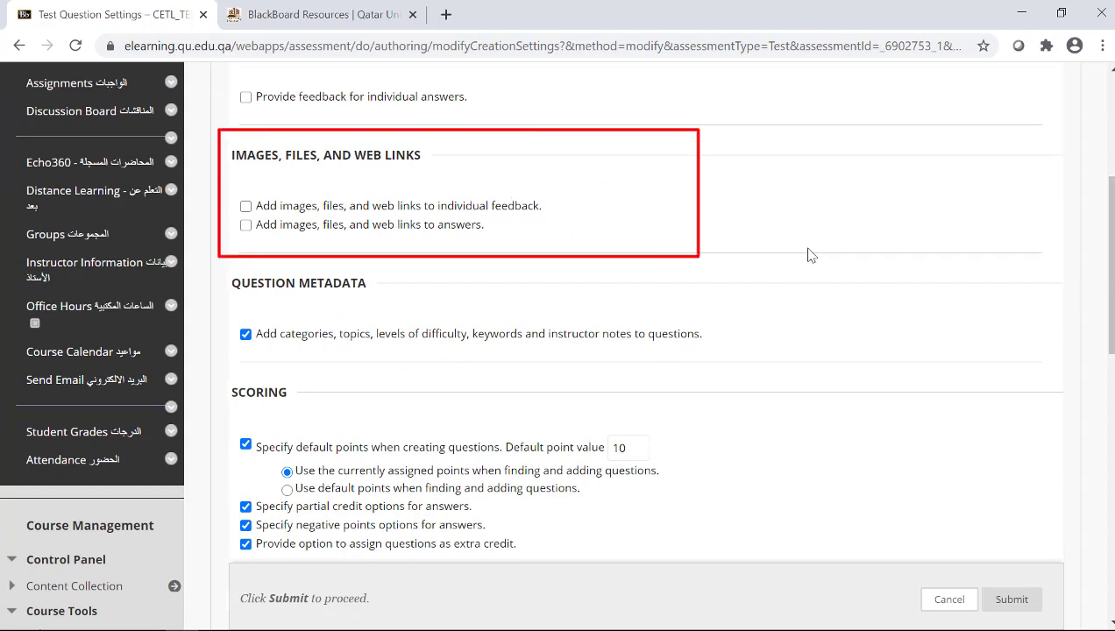
pyautogui.scroll(-1, 1111, 299)
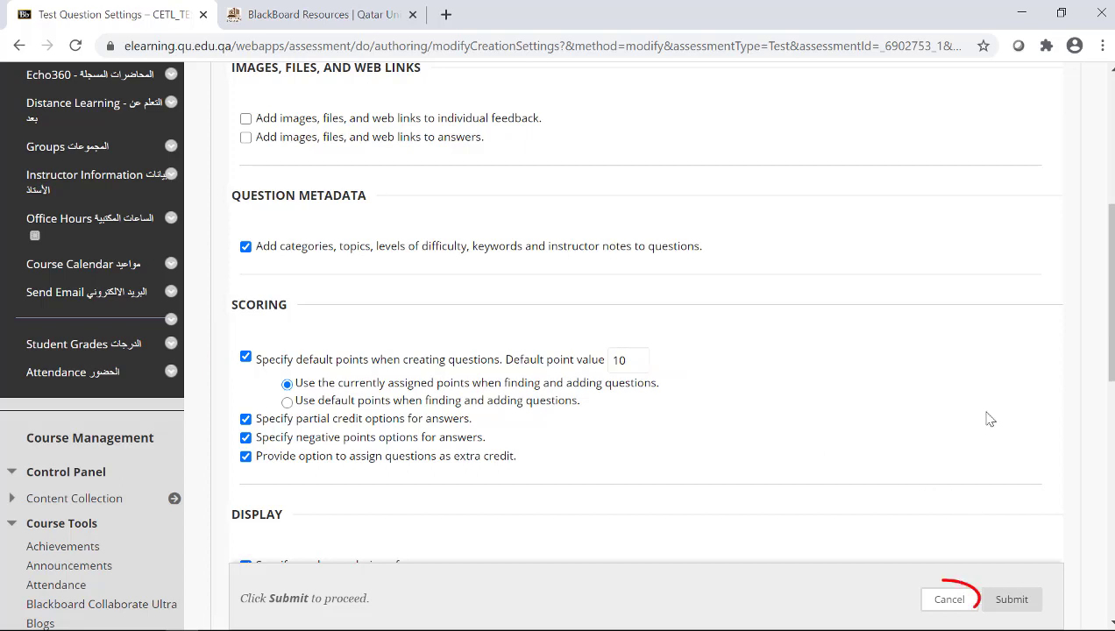
pyautogui.click(942, 598)
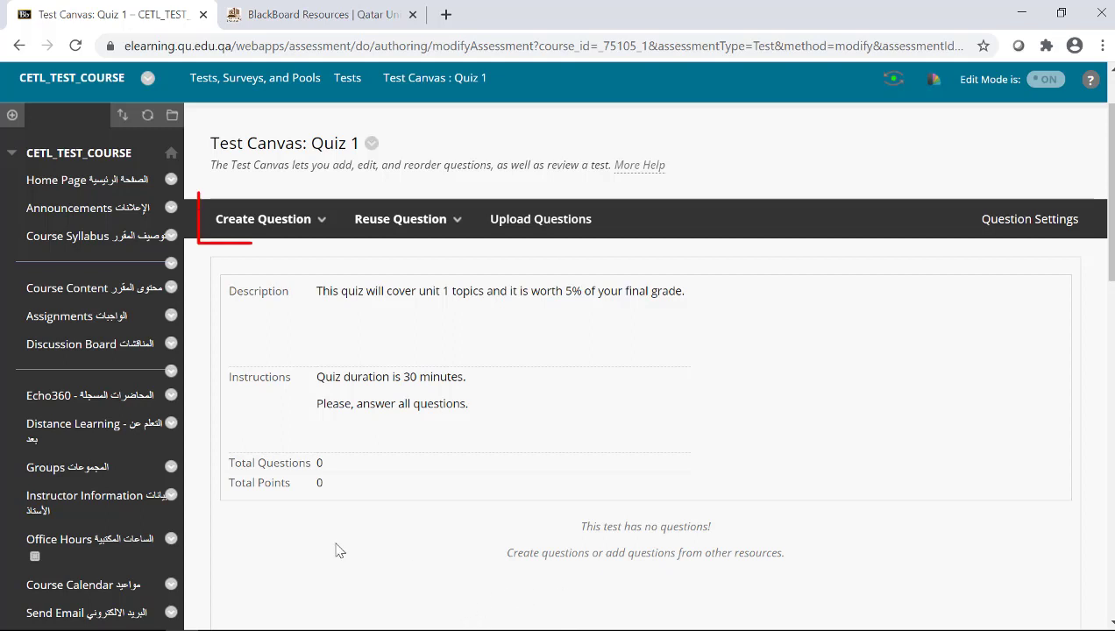
# Create a Multiple Choice question with the question text "What is the Capitol of Qatar?".
pyautogui.click(306, 225)
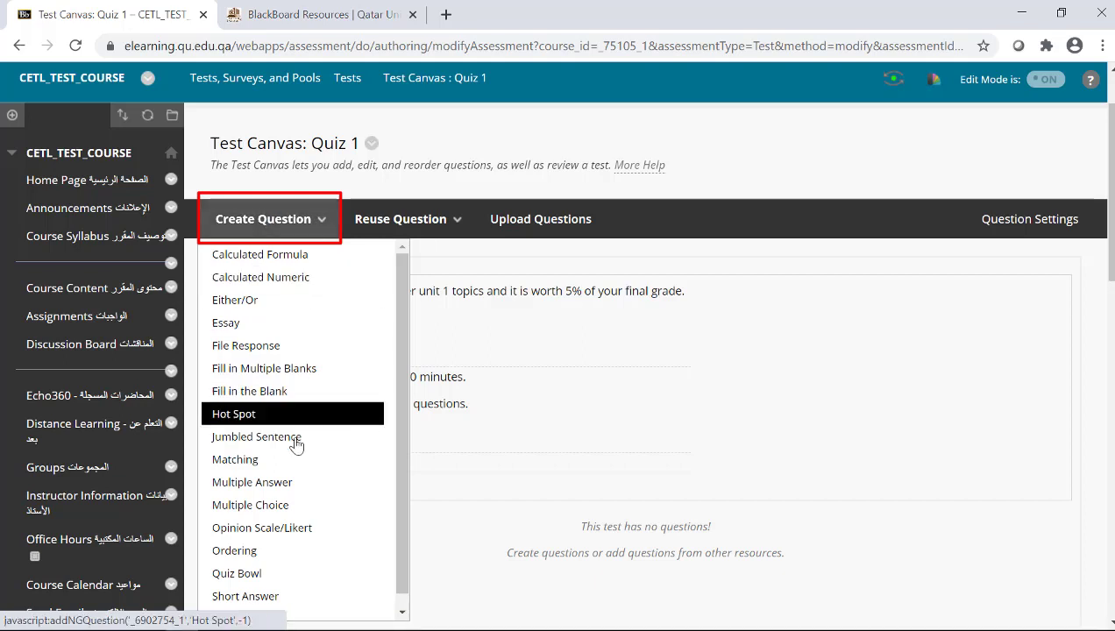
pyautogui.click(270, 508)
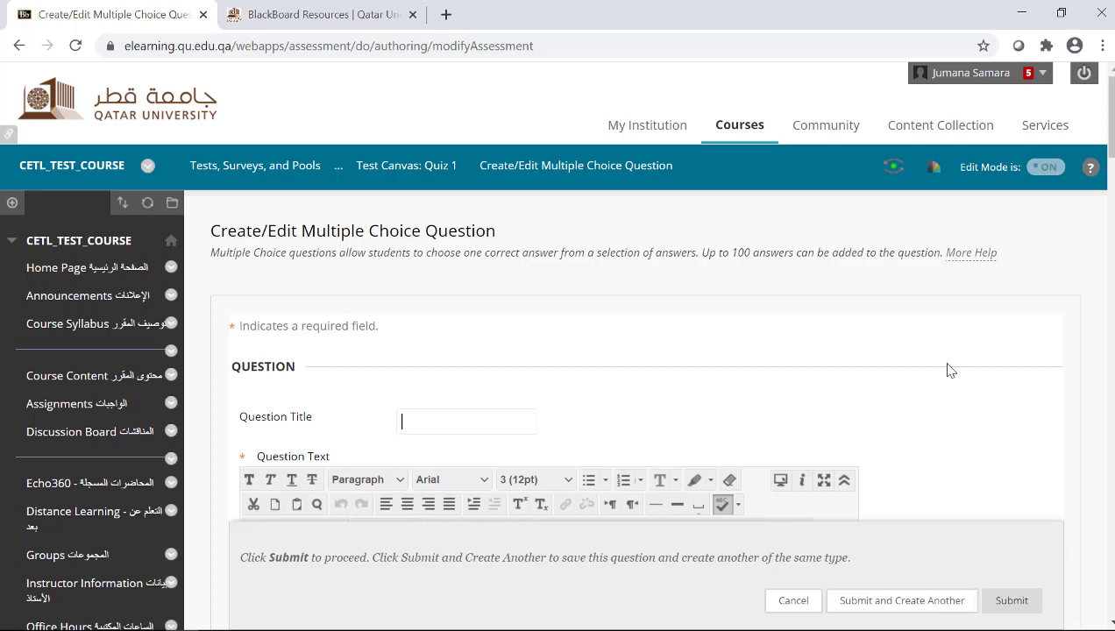
pyautogui.scroll(-3, 946, 369)
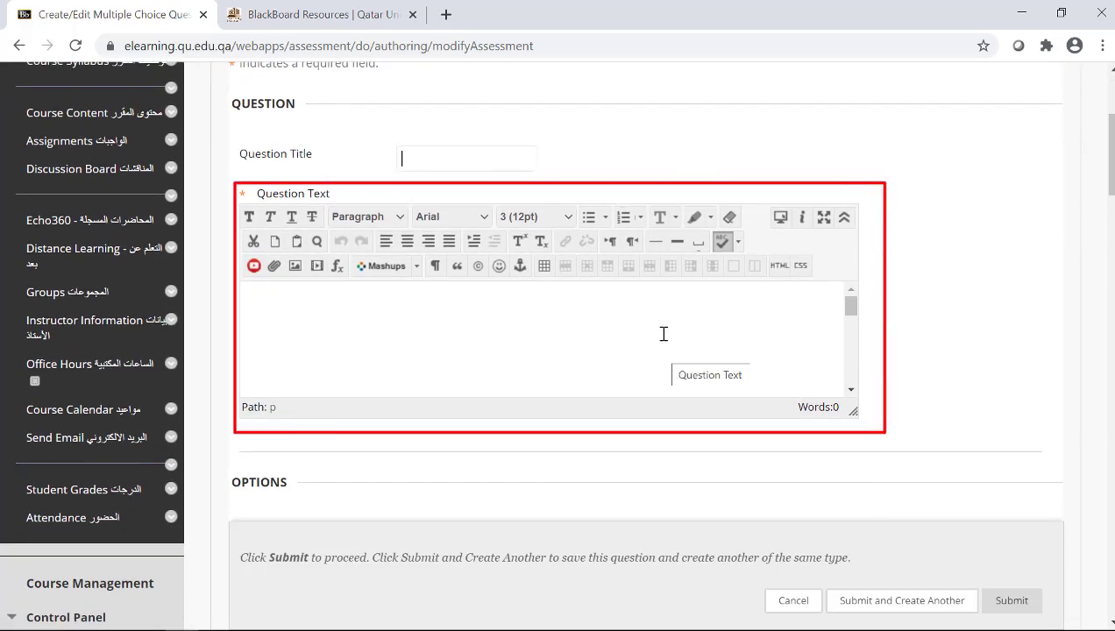
pyautogui.click(573, 322)
pyautogui.write('What is the Capitol of Qatar?')
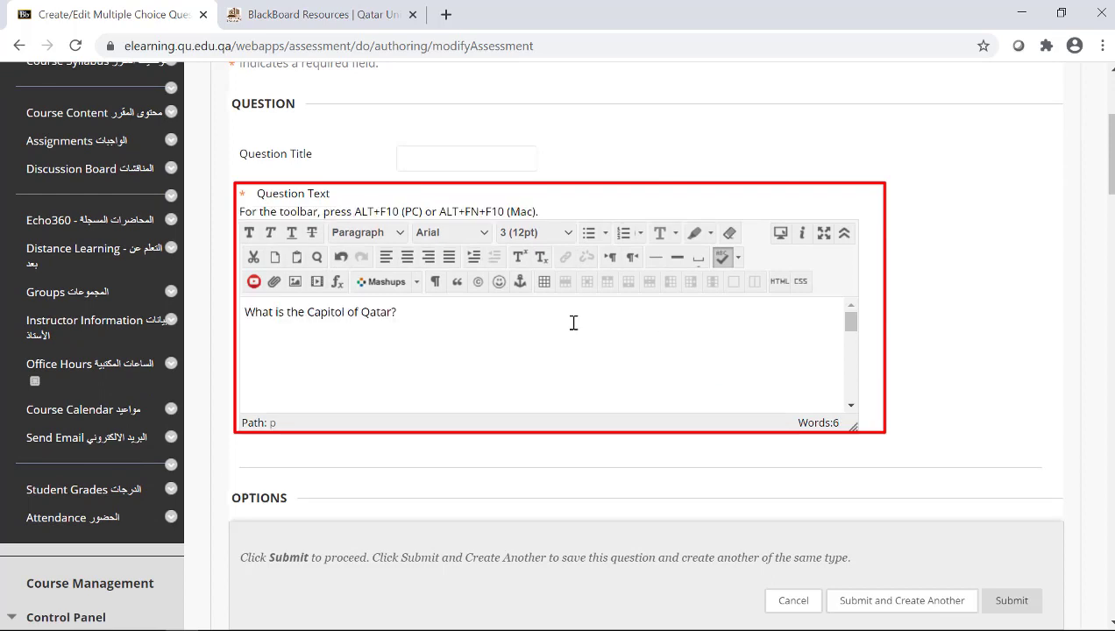
pyautogui.tripleClick(314, 313)
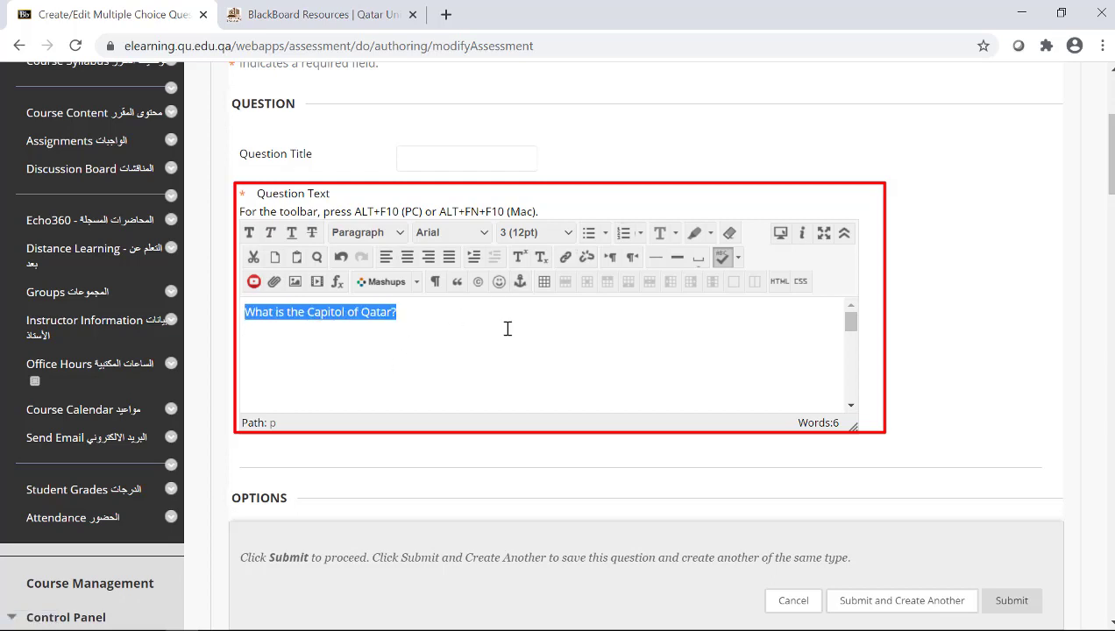
pyautogui.click(518, 356)
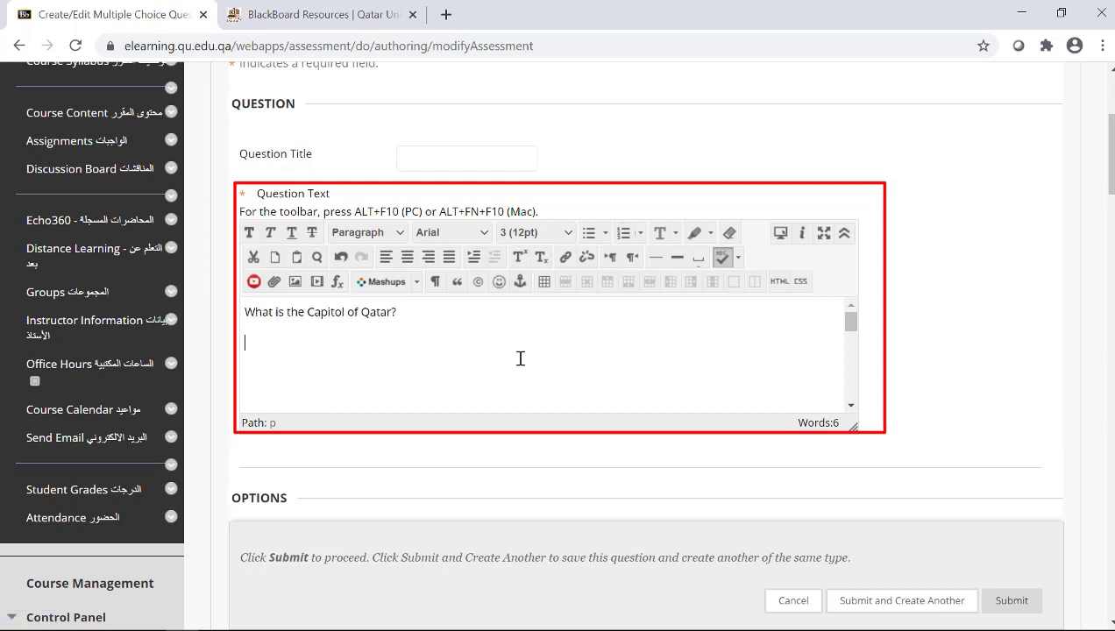
# Set the multiple choice question to show its answers in random order.
pyautogui.scroll(-3, 936, 348)
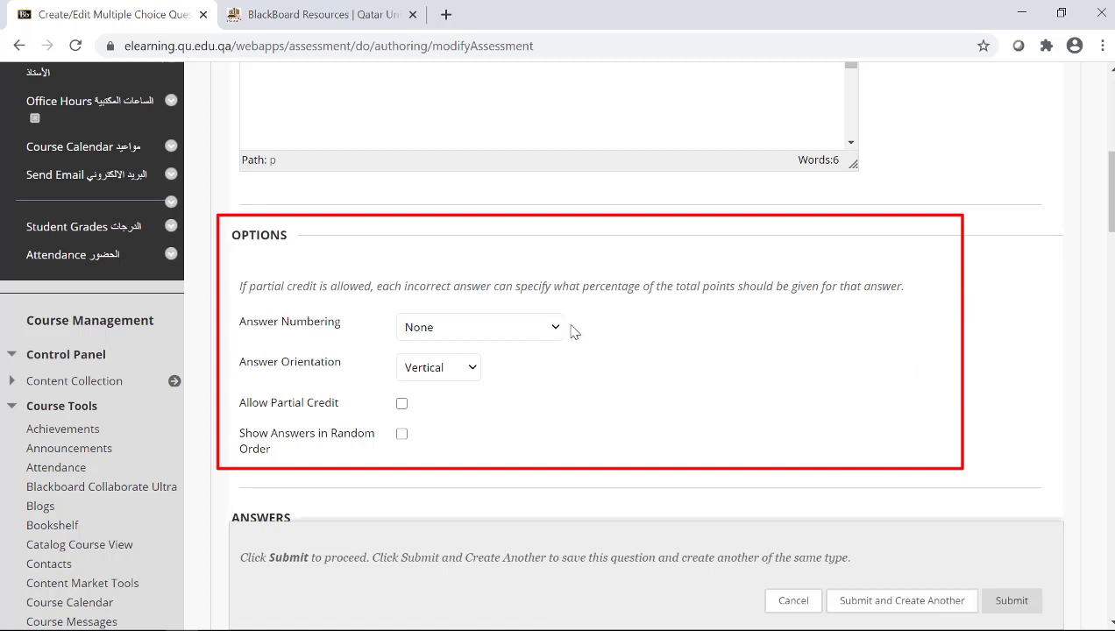
pyautogui.click(464, 373)
pyautogui.click(463, 373)
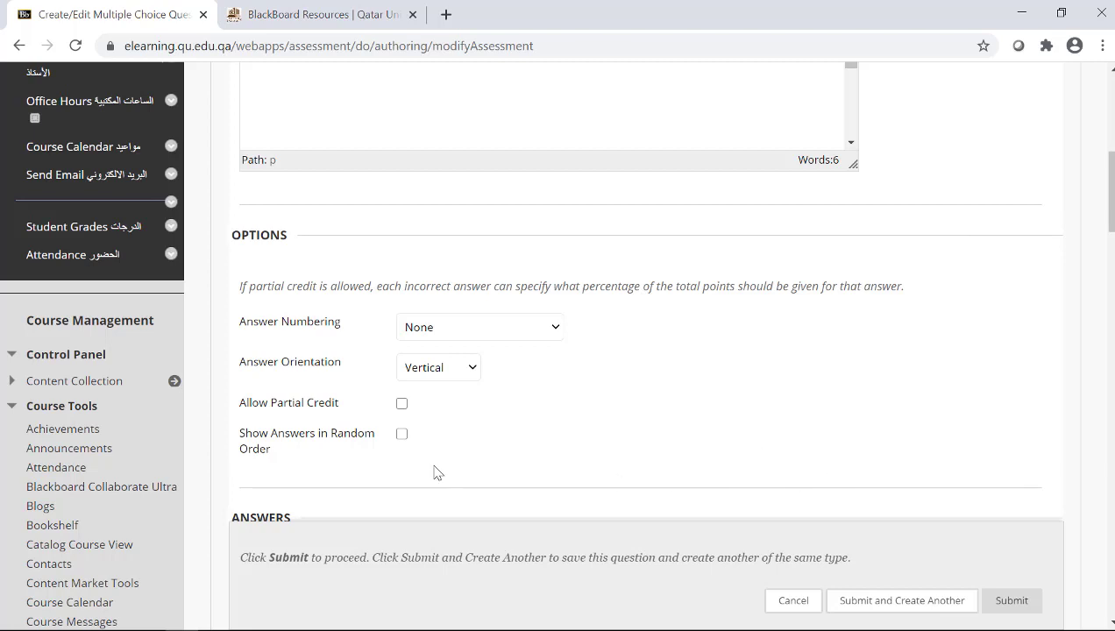
pyautogui.click(402, 434)
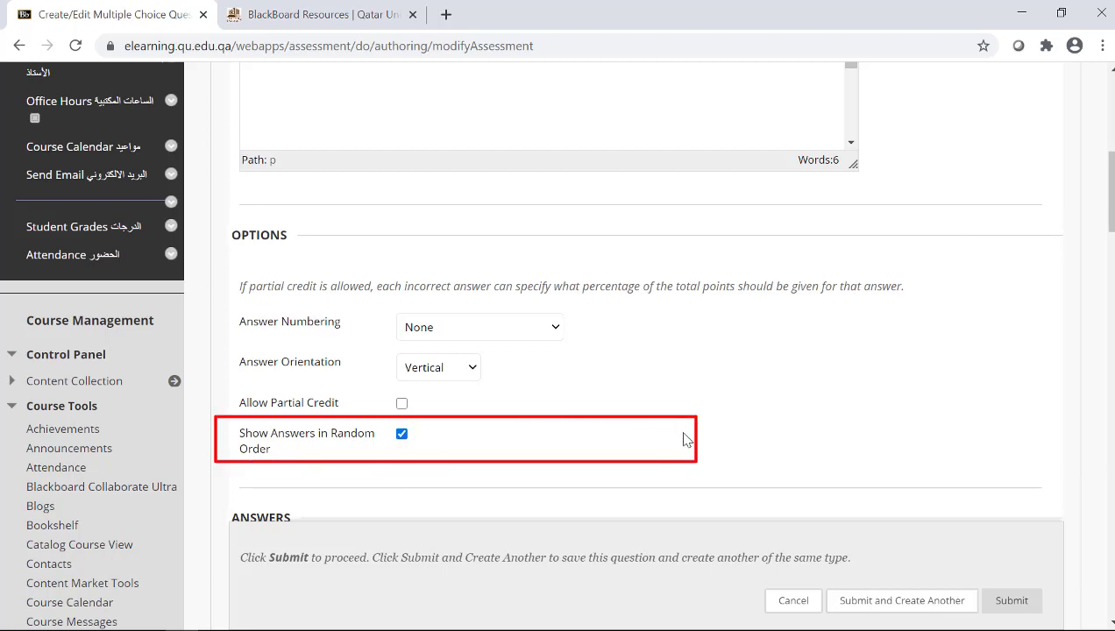
# Enter "Doha" as the text of Answer 1 for the multiple choice question.
pyautogui.scroll(-3, 892, 422)
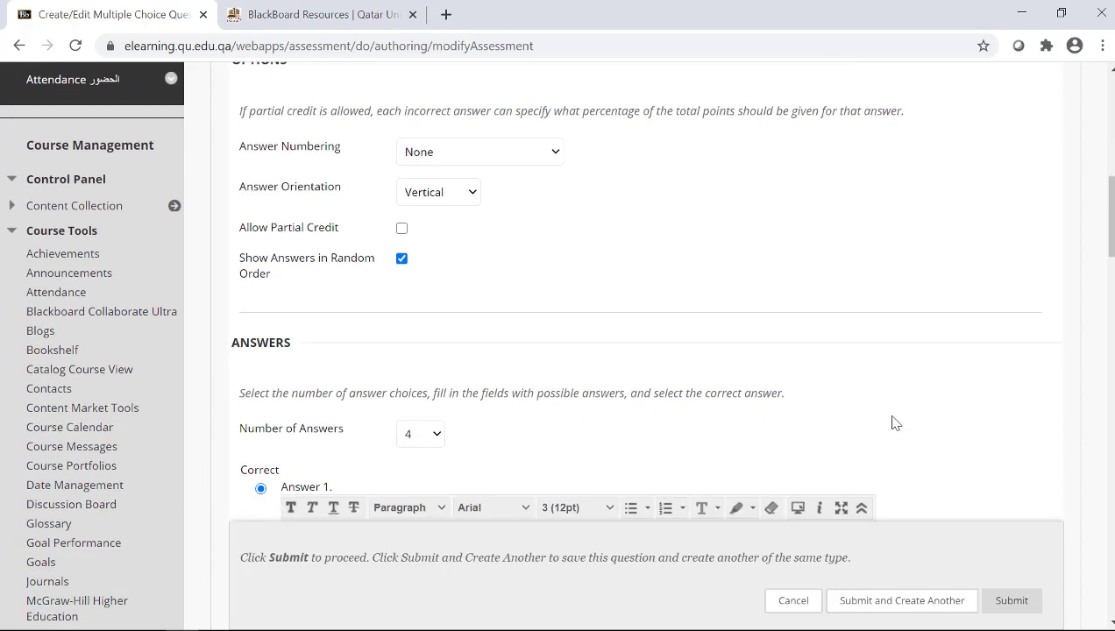
pyautogui.scroll(-3, 892, 422)
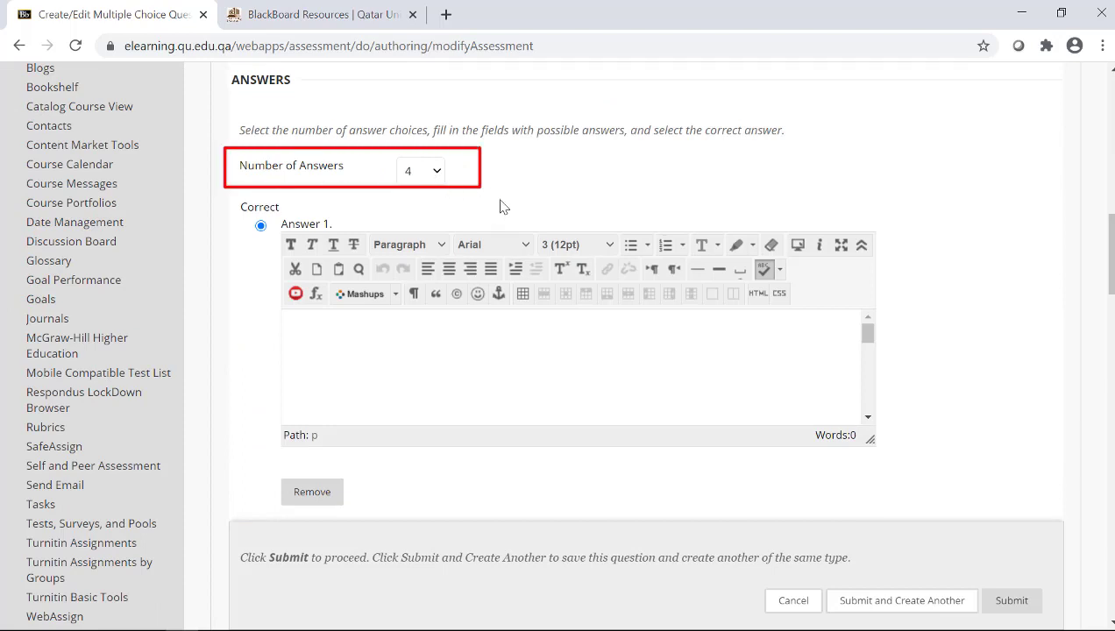
pyautogui.click(436, 172)
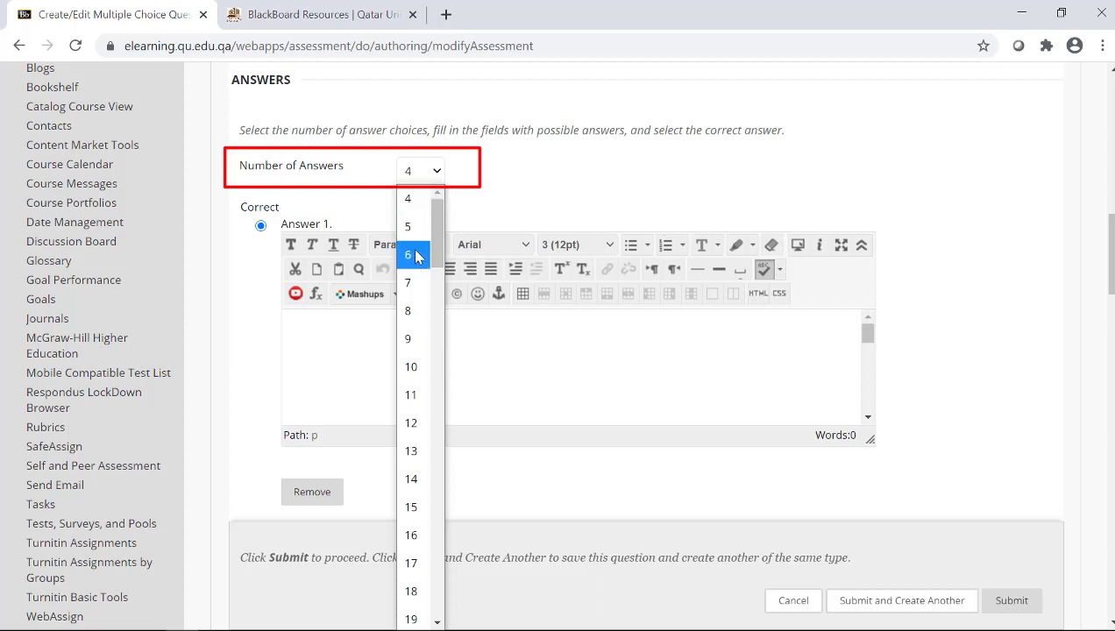
pyautogui.click(516, 187)
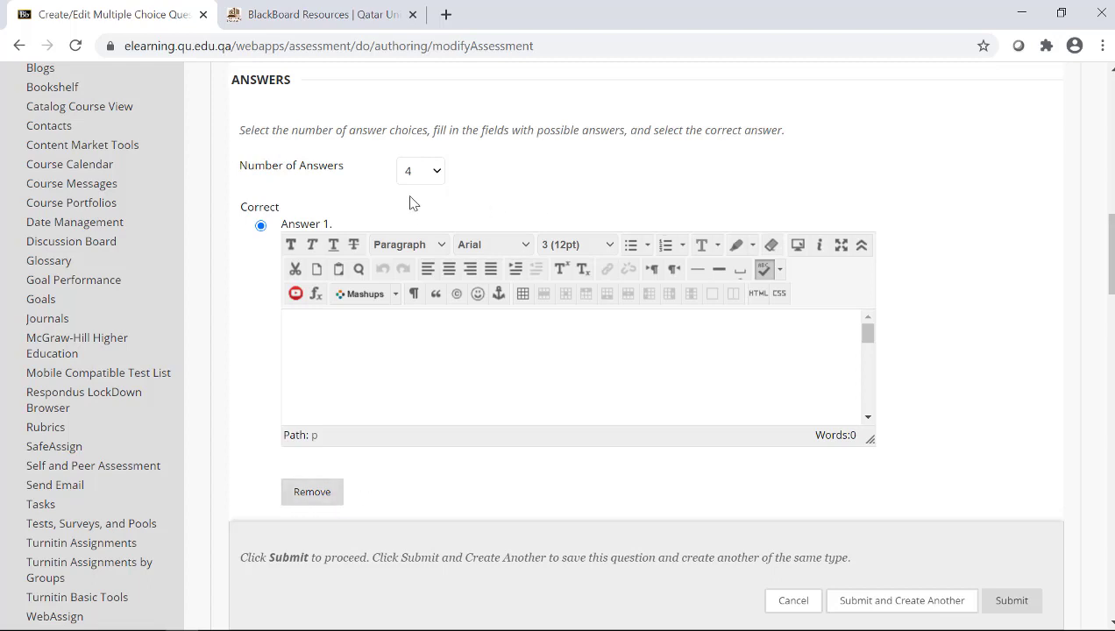
pyautogui.click(381, 339)
pyautogui.write('Doha')
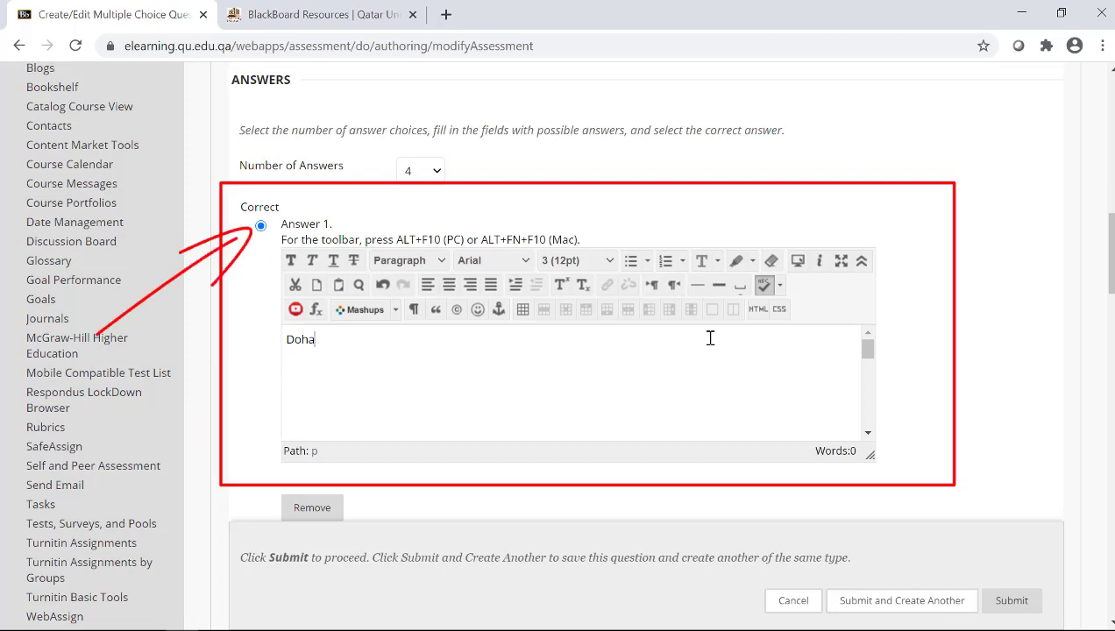
# Enter "Dukhan" as the text of Answer 2, keeping Answer 1 marked as correct.
pyautogui.scroll(-2, 947, 315)
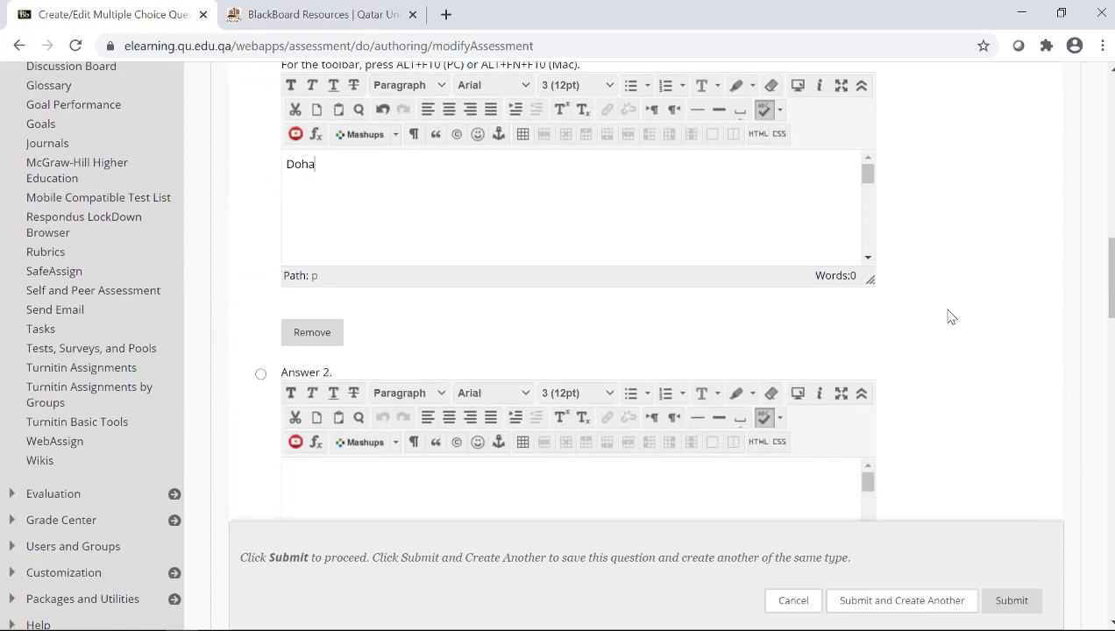
pyautogui.scroll(-5, 946, 315)
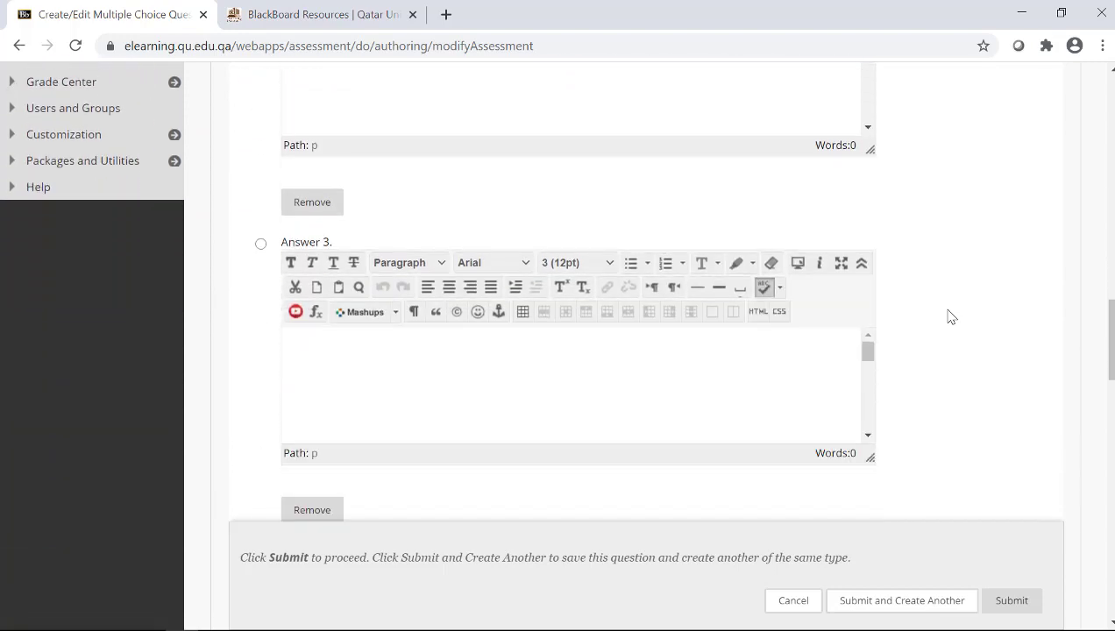
pyautogui.scroll(6, 951, 317)
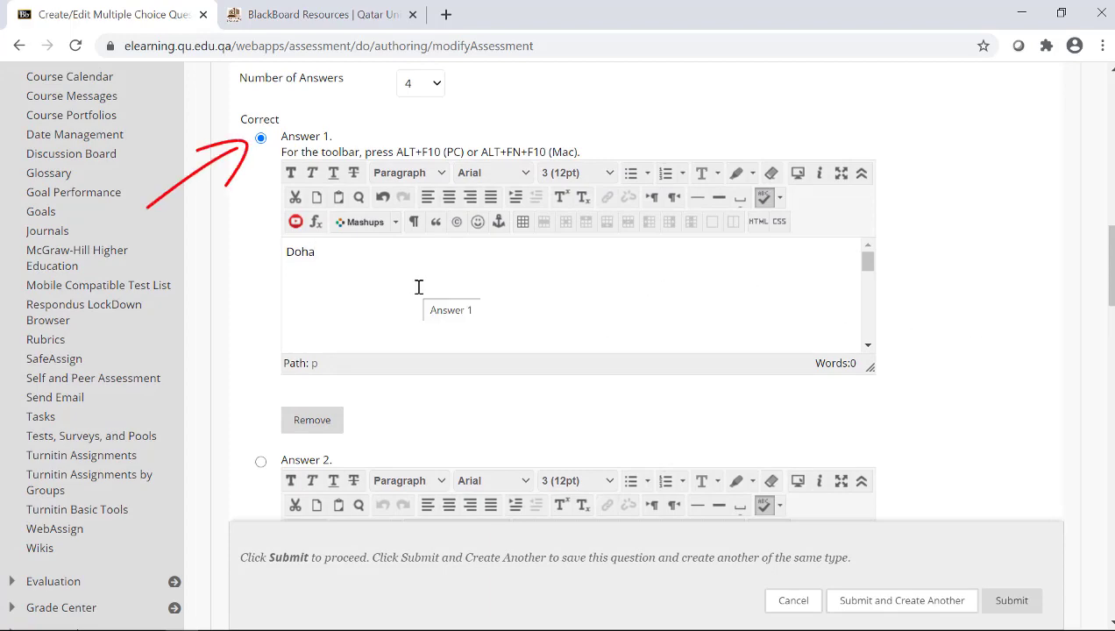
pyautogui.scroll(3, 1045, 308)
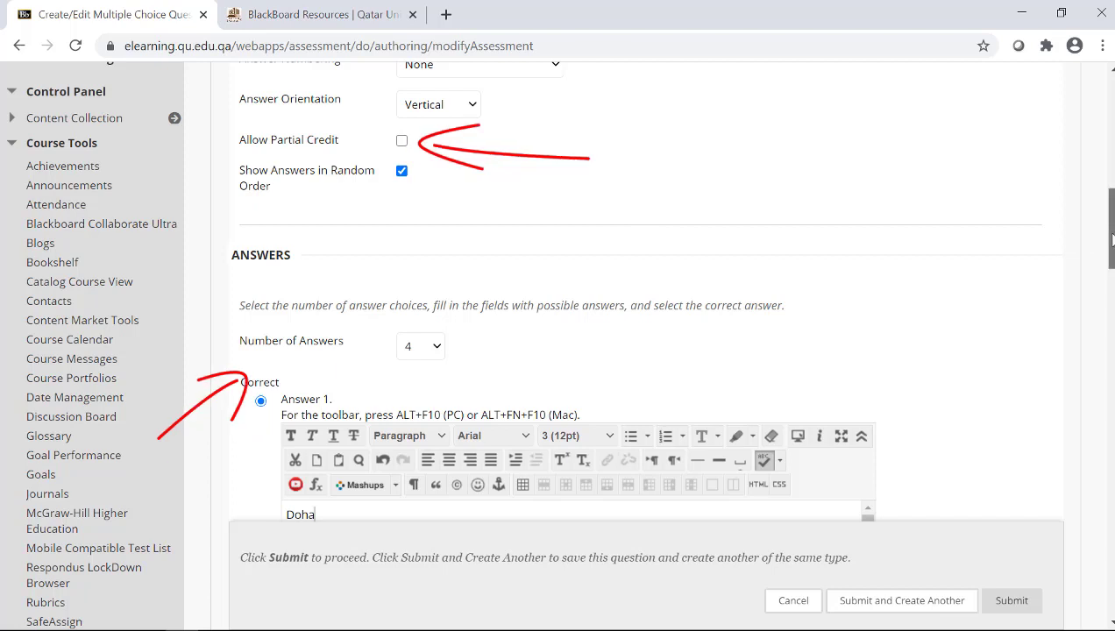
pyautogui.moveTo(1111, 234); pyautogui.dragTo(1111, 241)
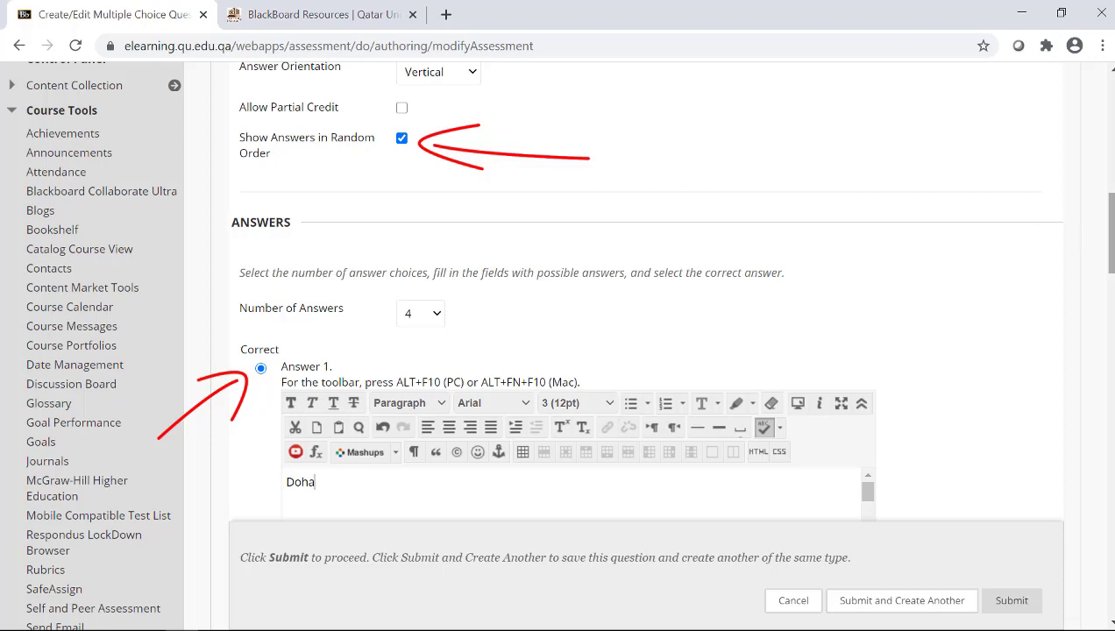
pyautogui.scroll(-4, 985, 257)
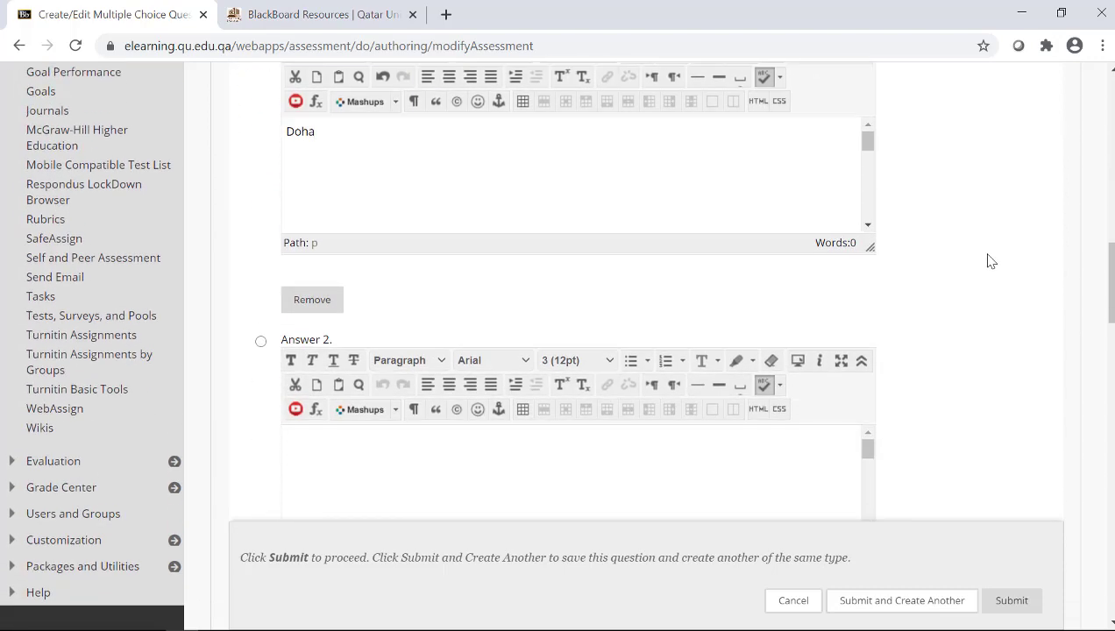
pyautogui.scroll(-2, 990, 260)
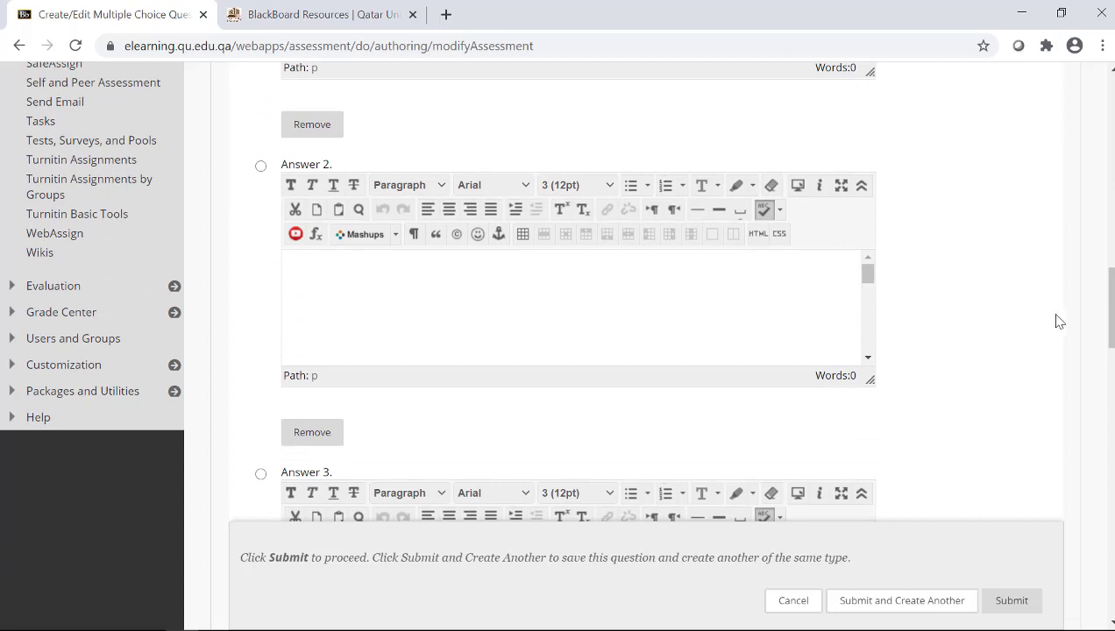
pyautogui.click(712, 298)
pyautogui.write('Dukhan')
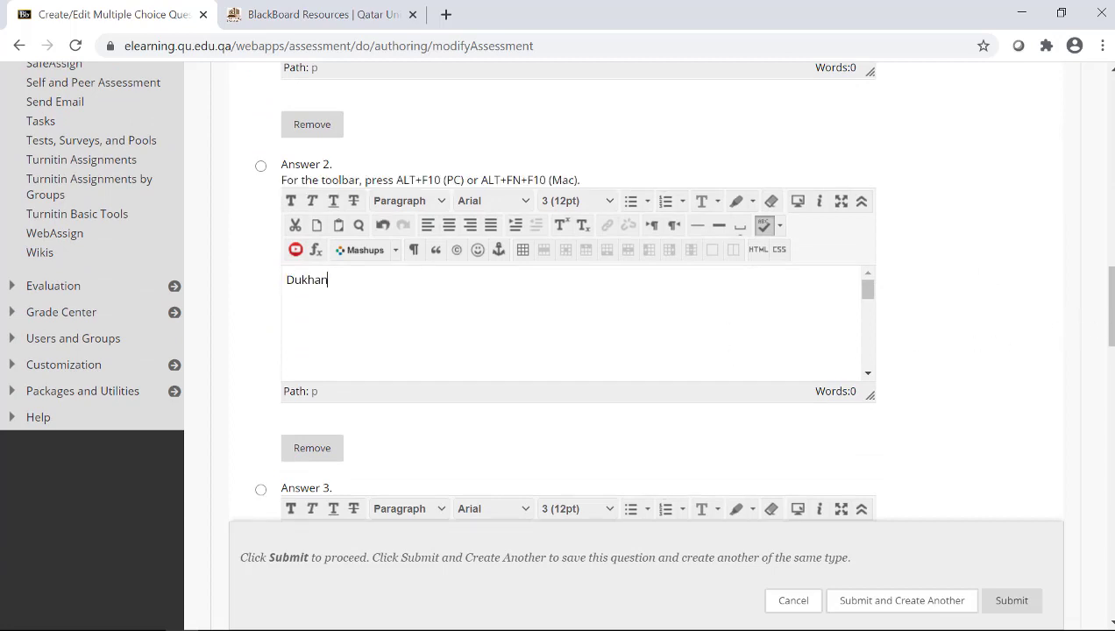
# Enter "Al Wakra" as the text of Answer 3 and "Al Khour" as the text of Answer 4.
pyautogui.scroll(-4, 970, 379)
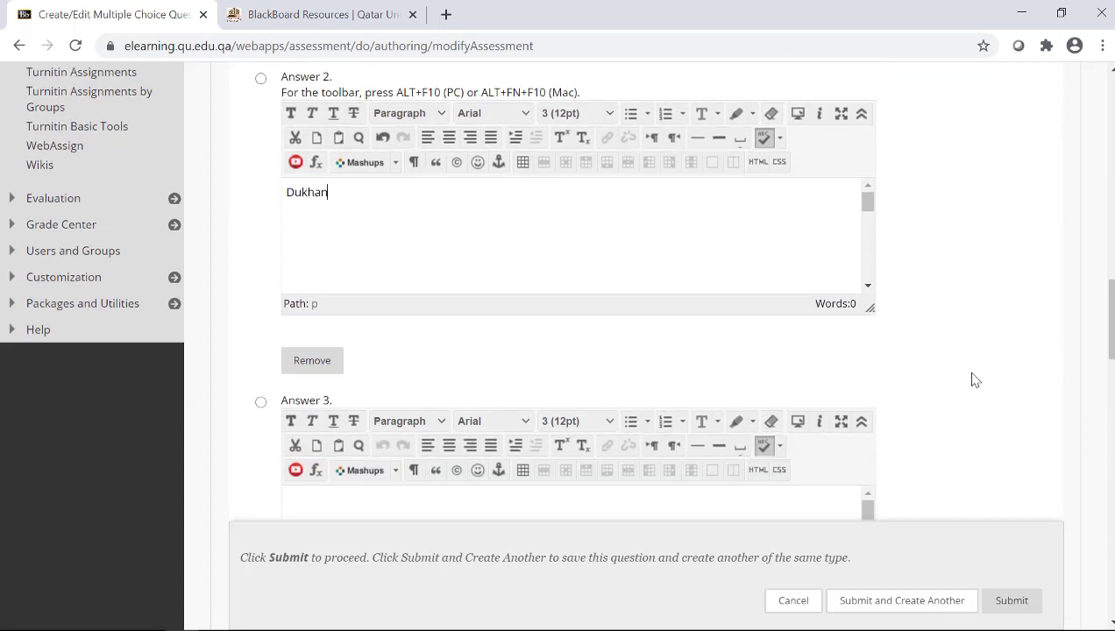
pyautogui.click(420, 228)
pyautogui.write('Al Wakra')
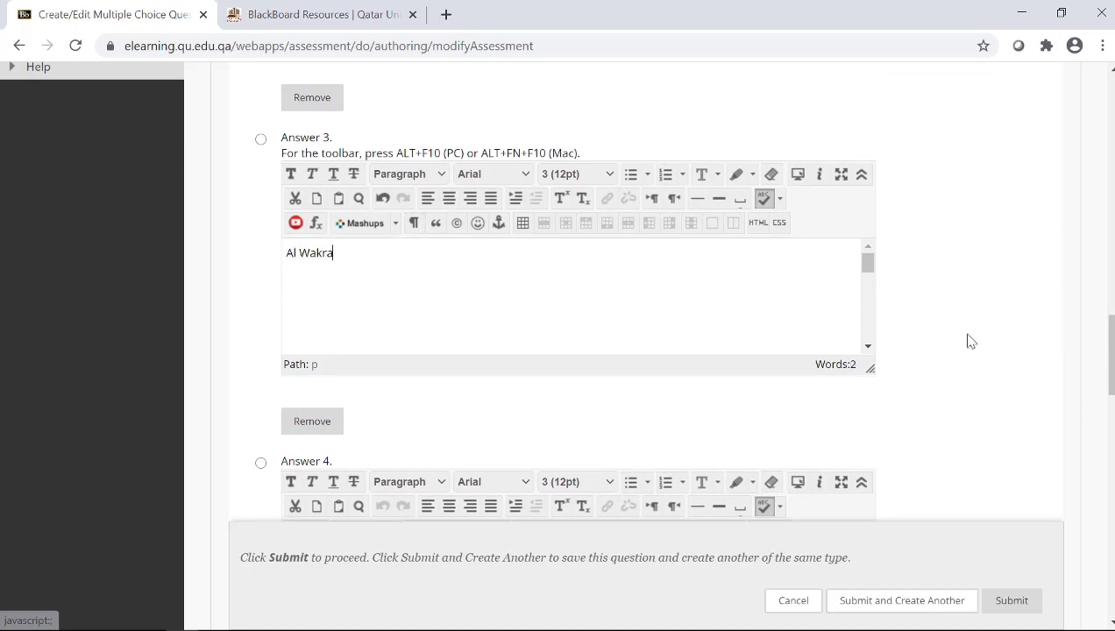
pyautogui.scroll(-2, 970, 341)
pyautogui.scroll(-1, 970, 341)
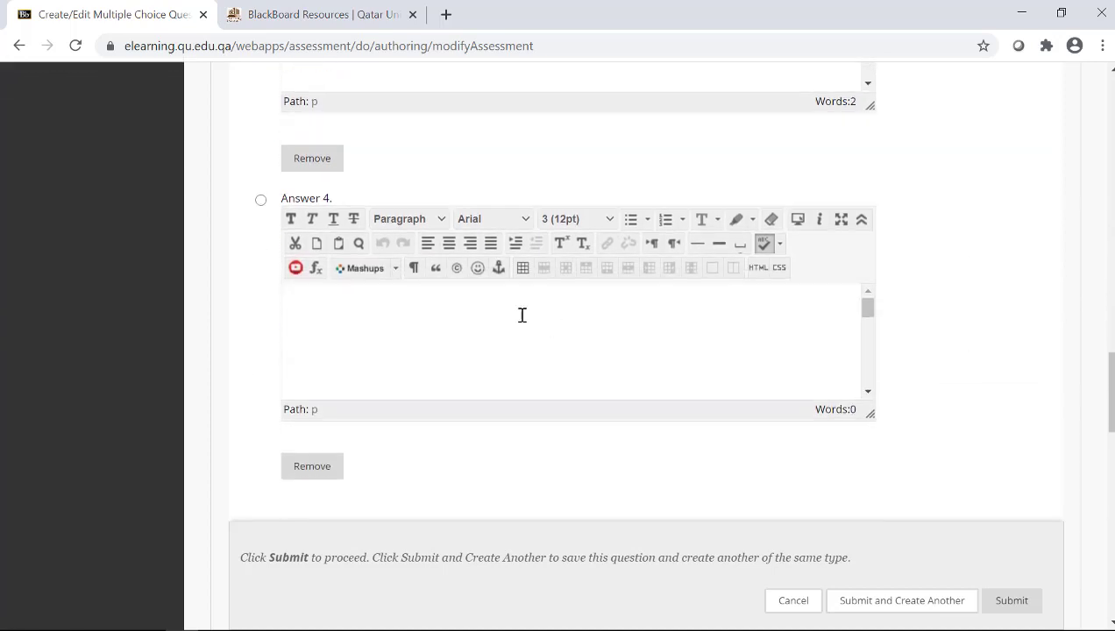
pyautogui.click(502, 317)
pyautogui.write('Al Khour')
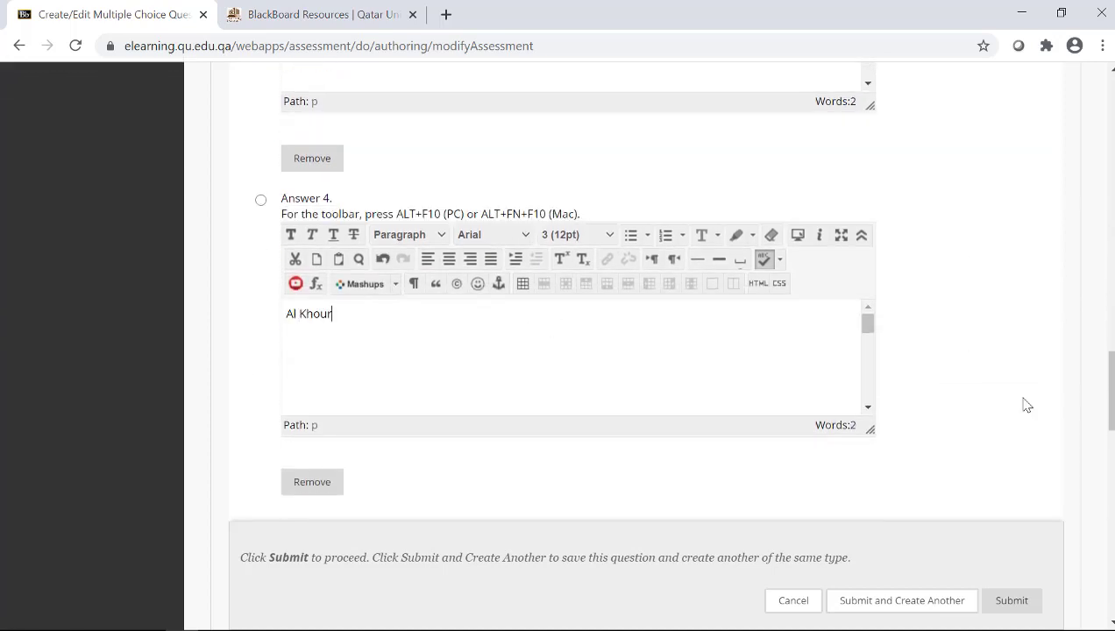
# Enter "Correct. Excellent" as the correct response feedback and "Wrong answer. See page 10." as the incorrect response feedback.
pyautogui.scroll(-5, 1027, 405)
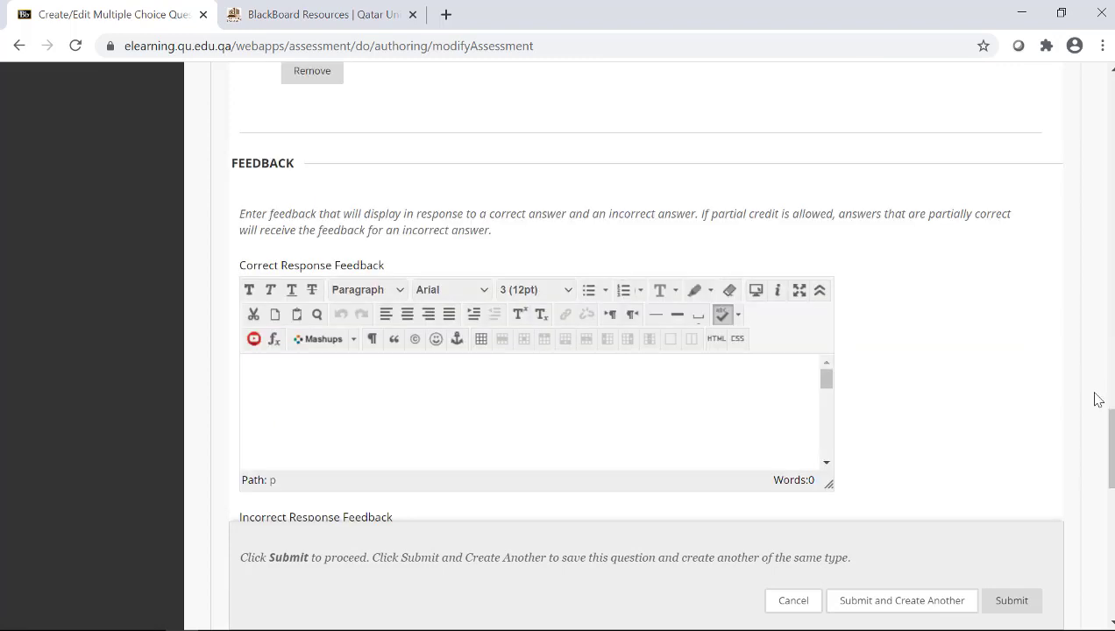
pyautogui.scroll(-1, 1097, 398)
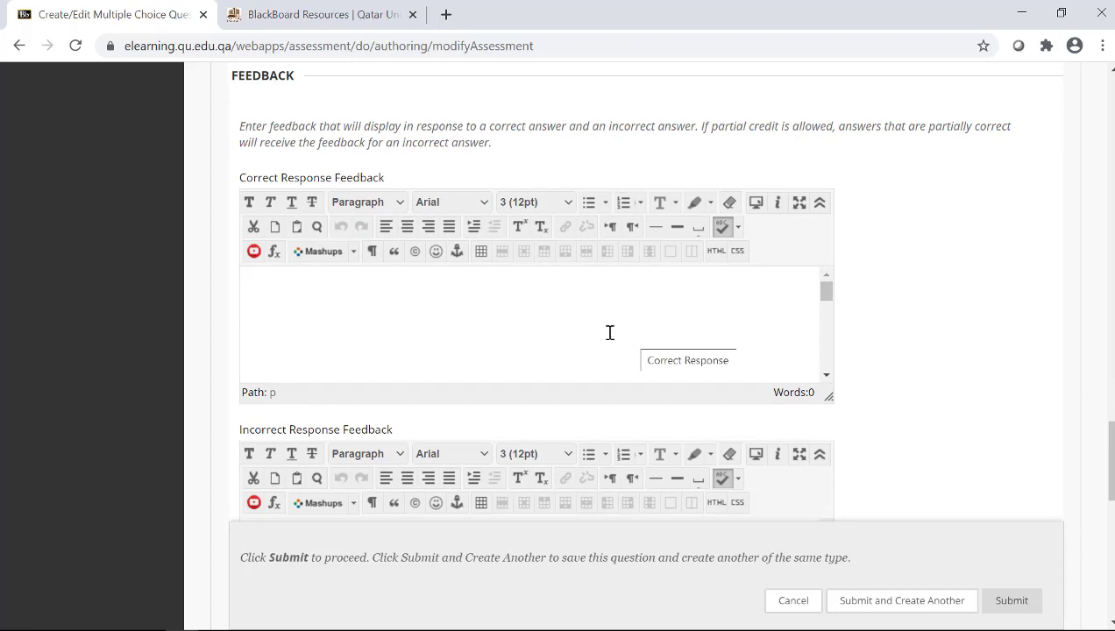
pyautogui.click(548, 307)
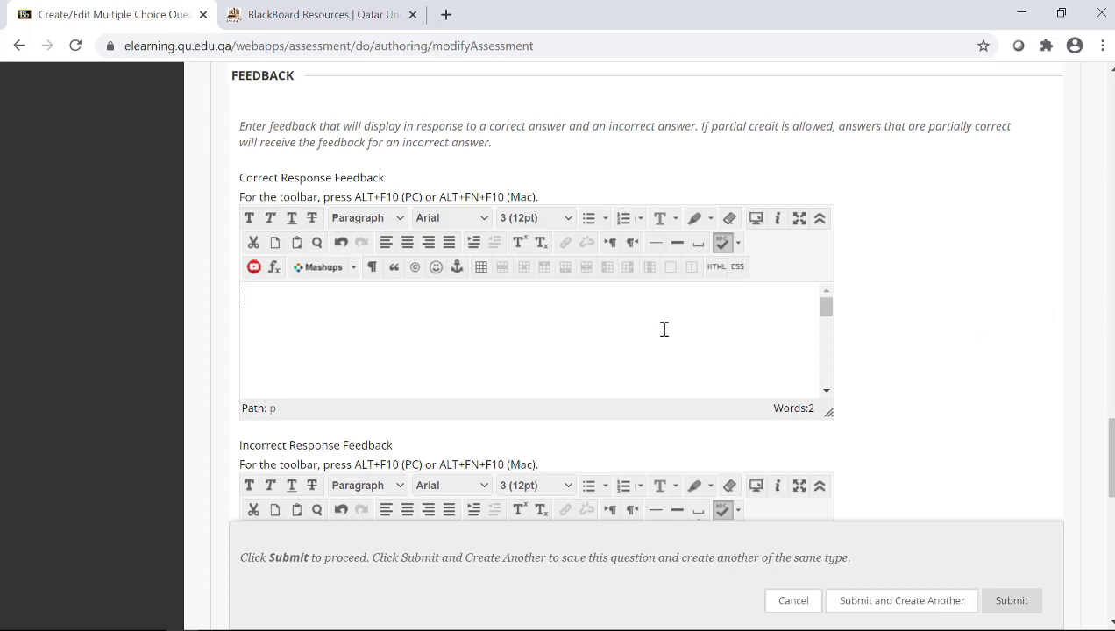
pyautogui.write('Correct. Excellent')
pyautogui.scroll(-3, 1008, 428)
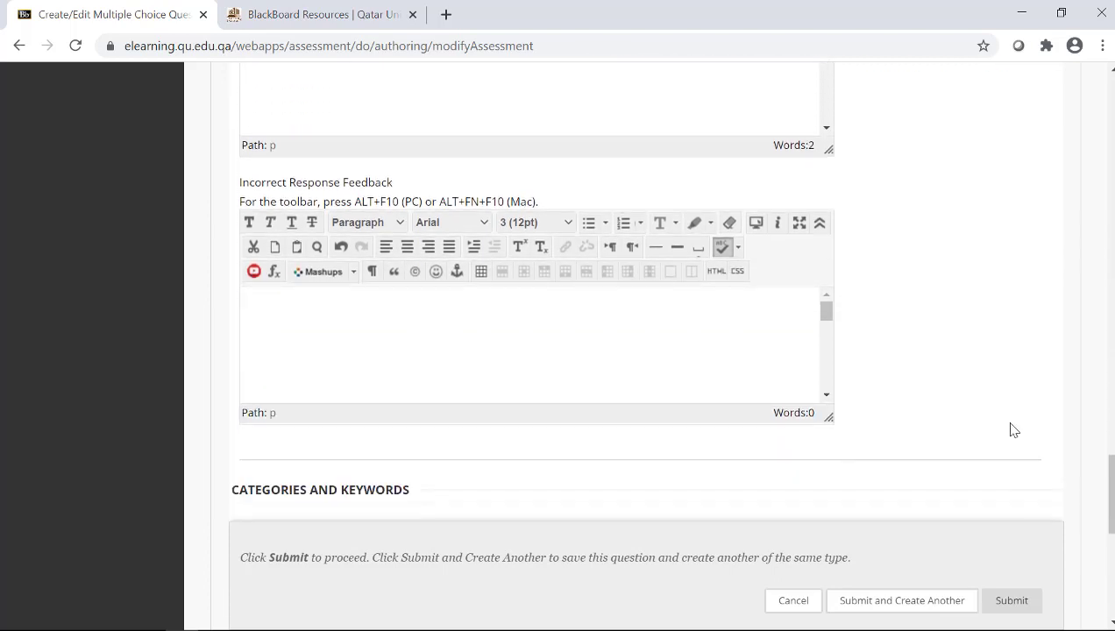
pyautogui.click(525, 327)
pyautogui.write('Wrong answer. See page 10.')
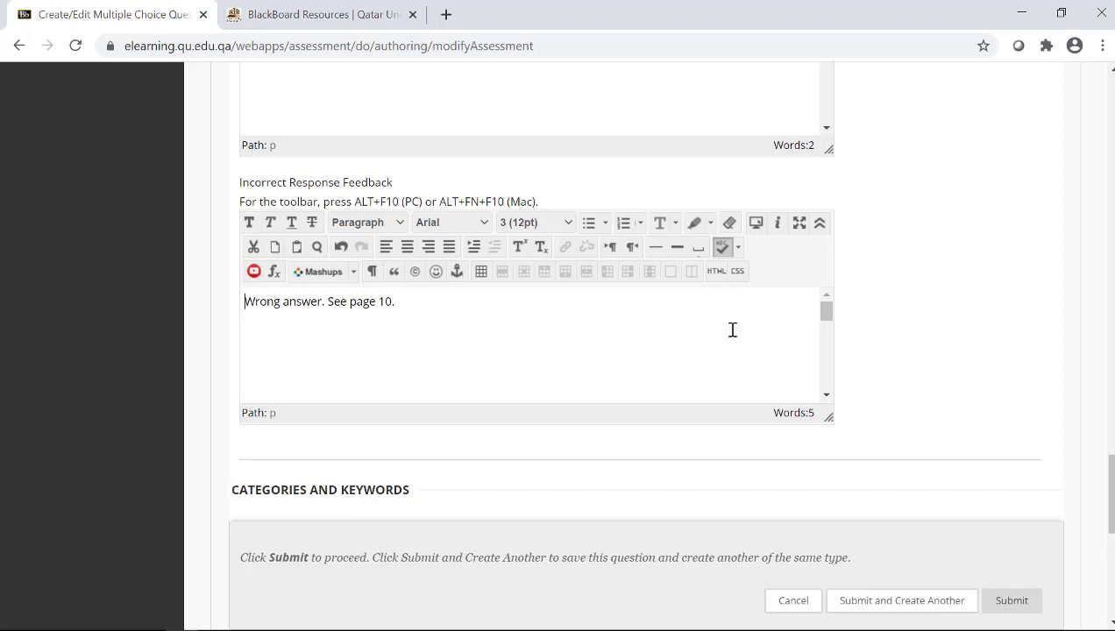
# Add the level of difficulty "Easy" to the question and submit it without creating another one.
pyautogui.scroll(-3, 1012, 317)
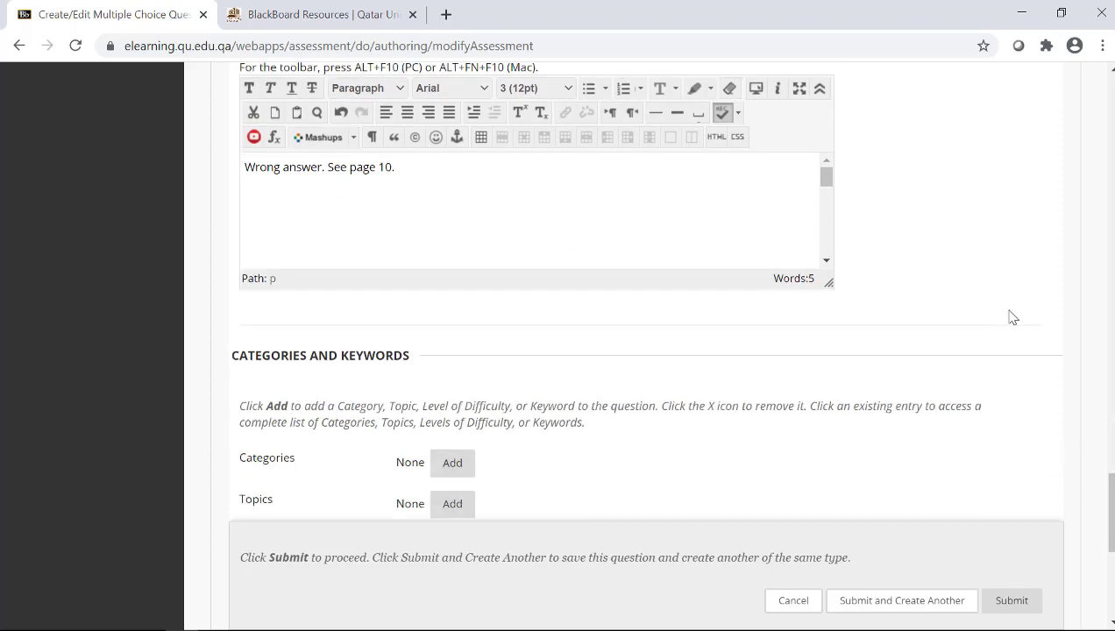
pyautogui.scroll(-1, 1012, 317)
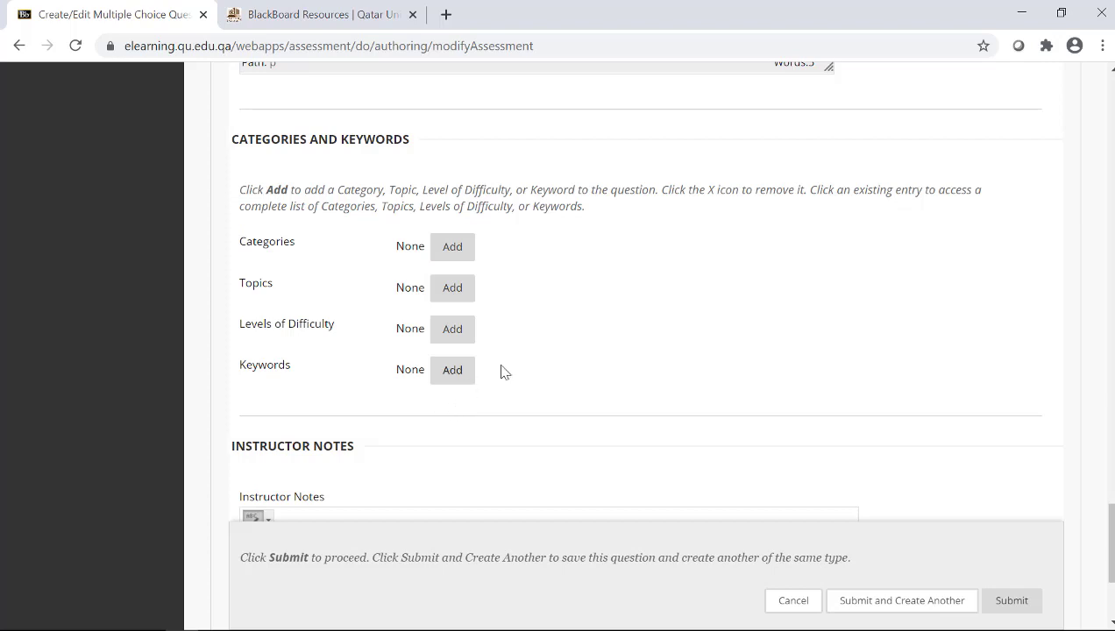
pyautogui.click(452, 329)
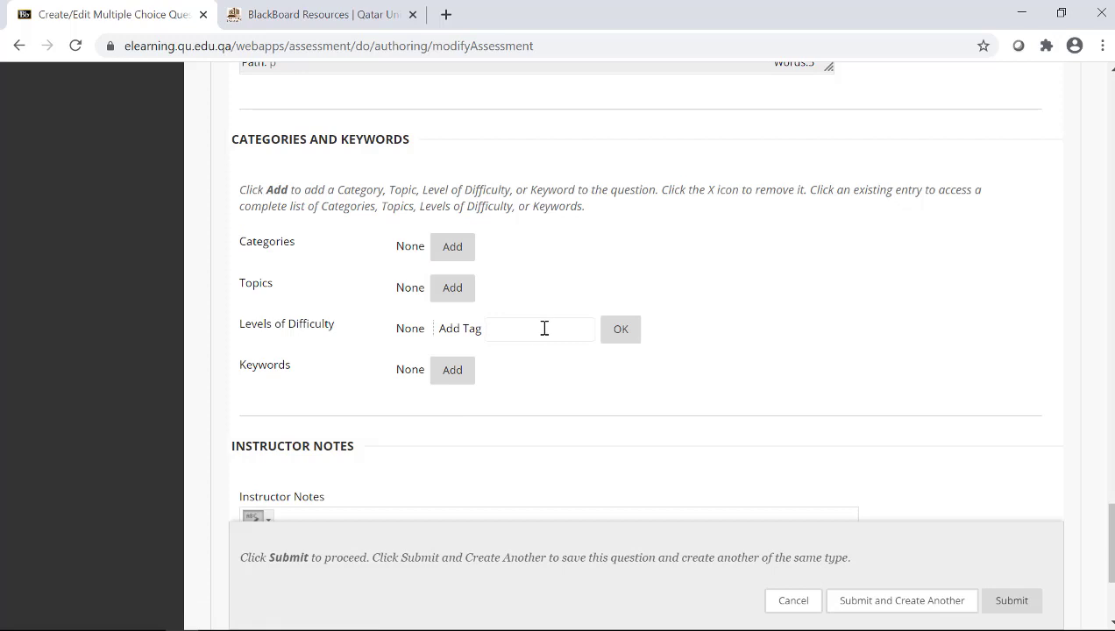
pyautogui.write('Easy')
pyautogui.click(621, 331)
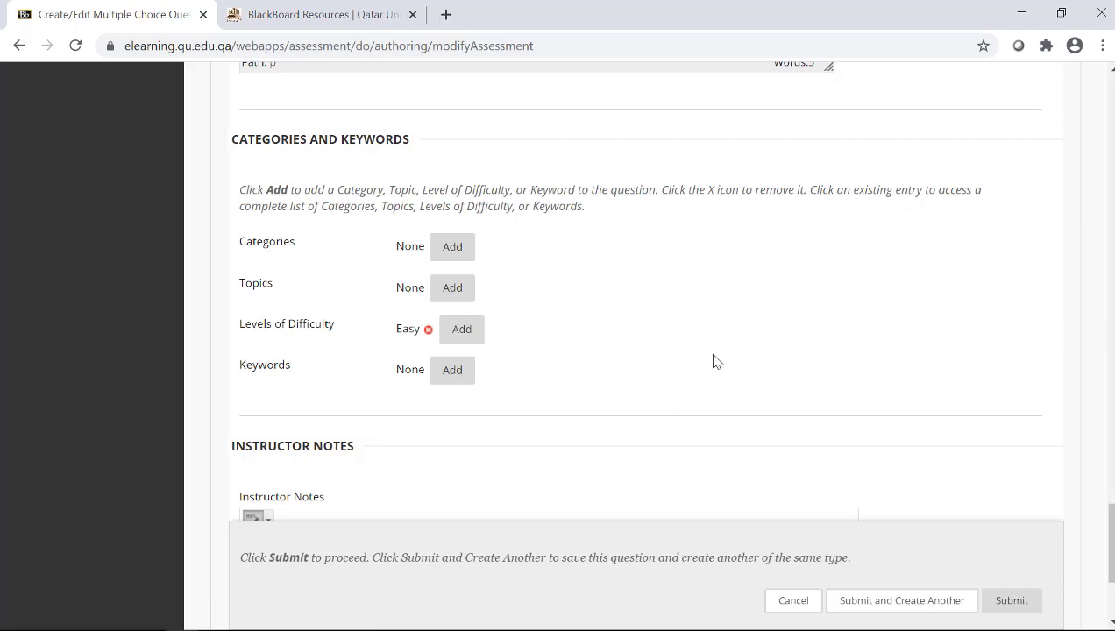
pyautogui.scroll(-3, 767, 279)
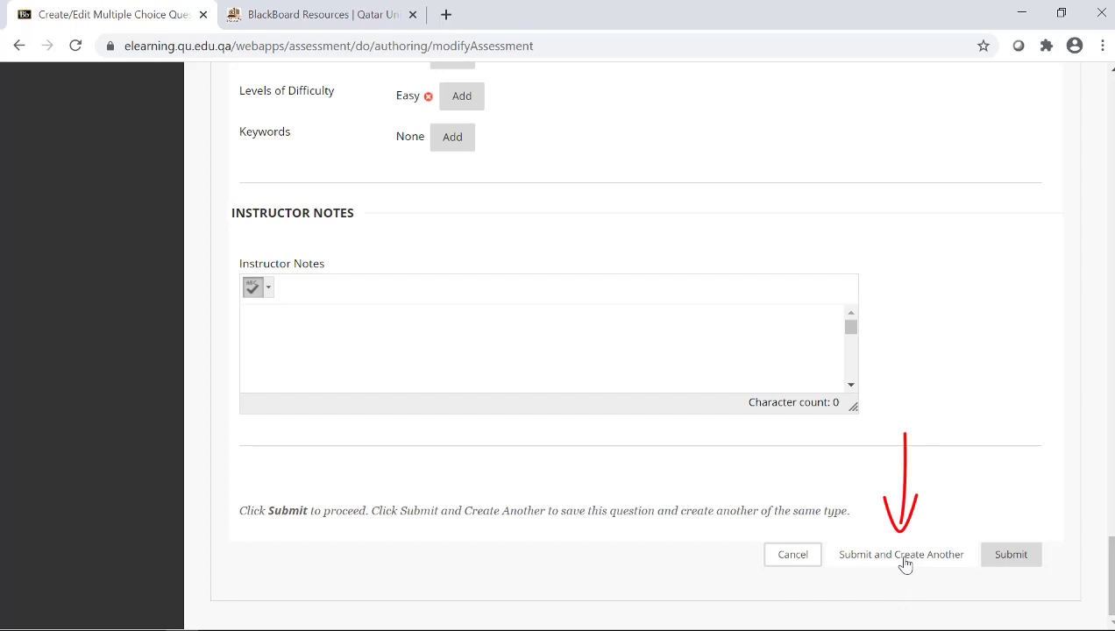
pyautogui.click(1012, 557)
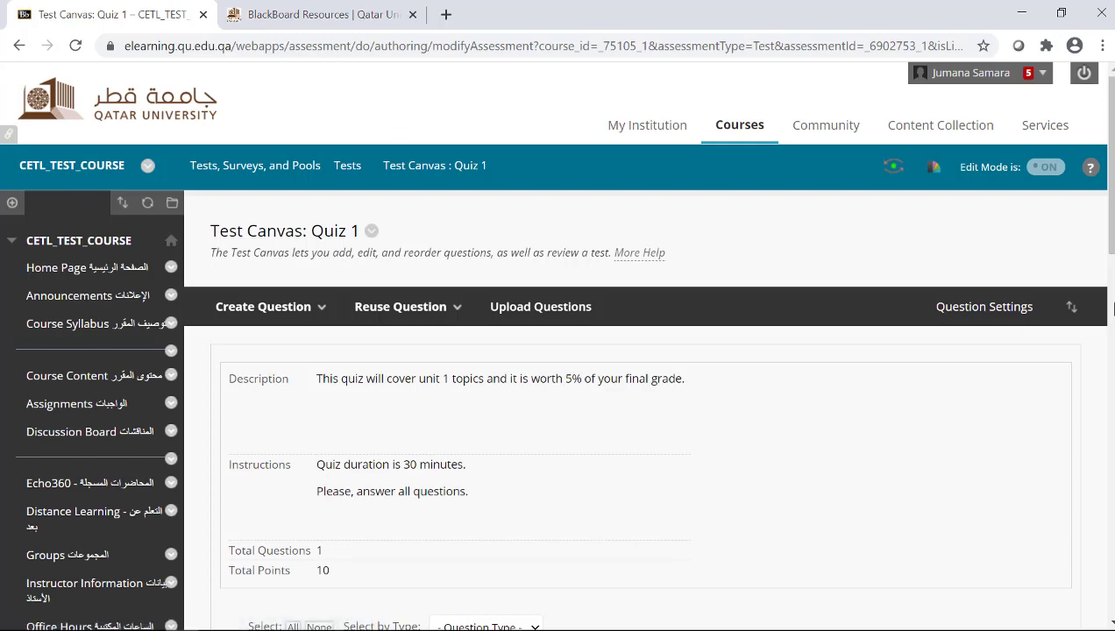
# Review the test's totals, the new question's answers and feedback, and the actions available for that question.
pyautogui.scroll(-3, 558, 385)
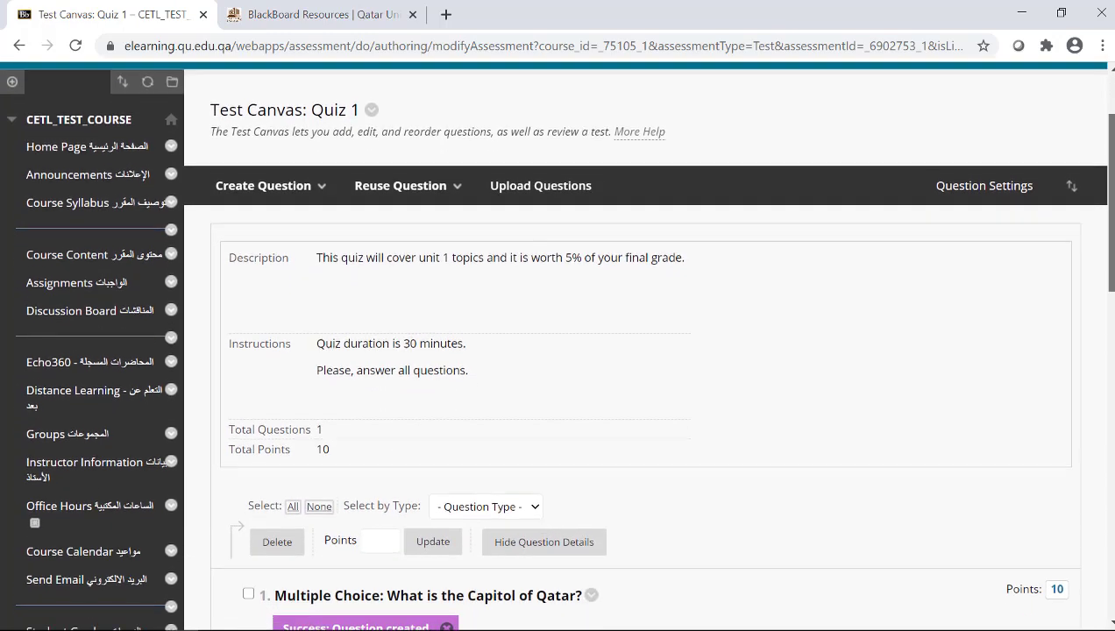
pyautogui.scroll(-1, 635, 385)
pyautogui.scroll(1, 634, 384)
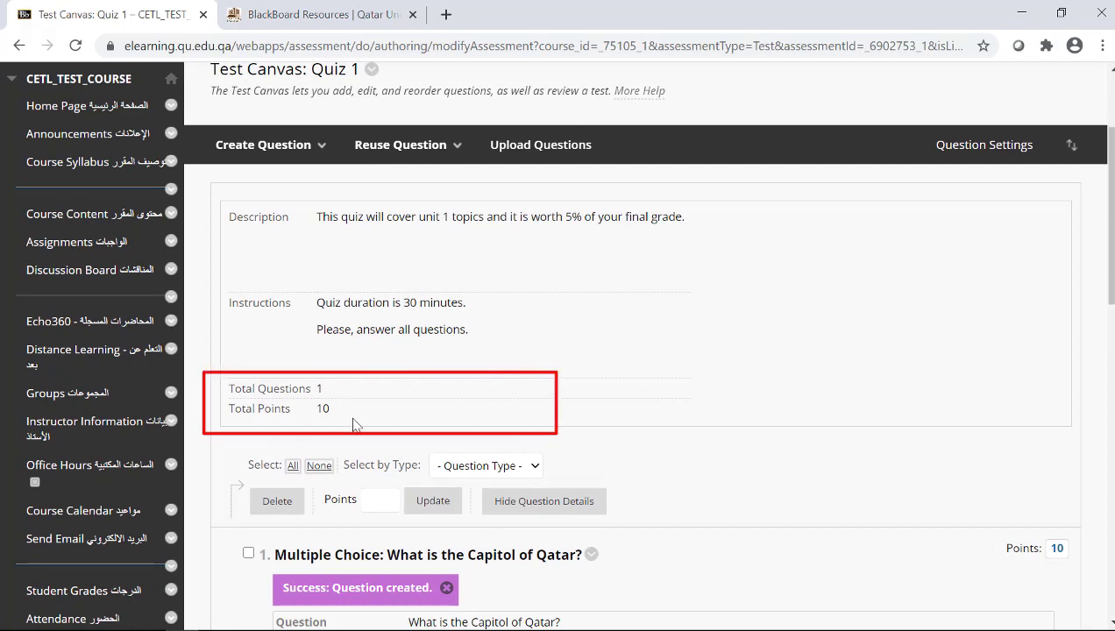
pyautogui.scroll(-4, 557, 344)
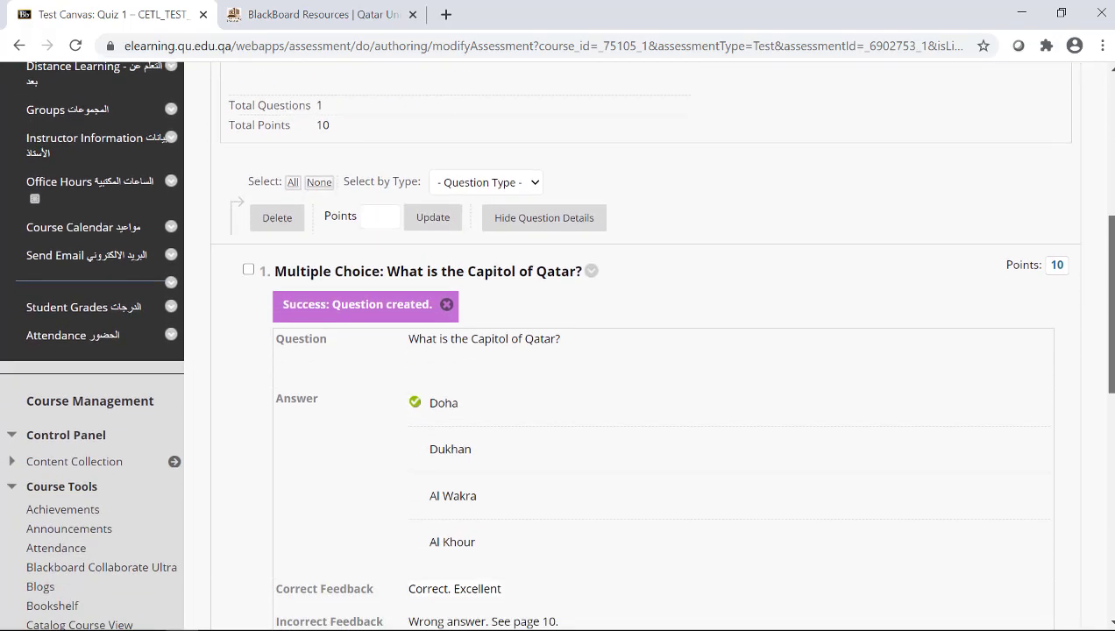
pyautogui.moveTo(1111, 329); pyautogui.dragTo(1111, 343)
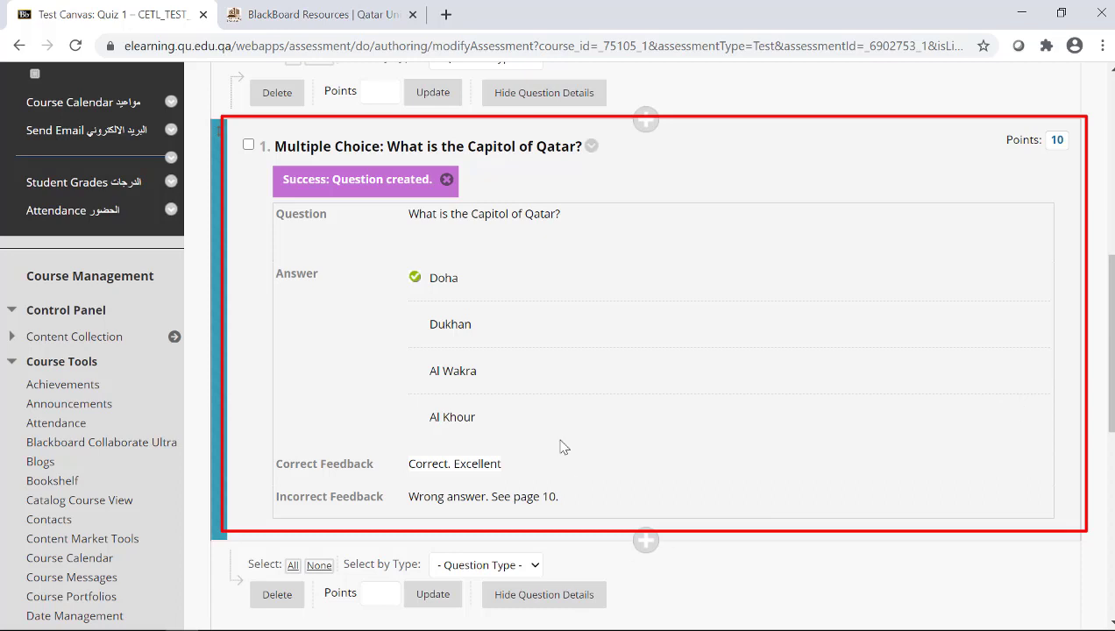
pyautogui.click(592, 146)
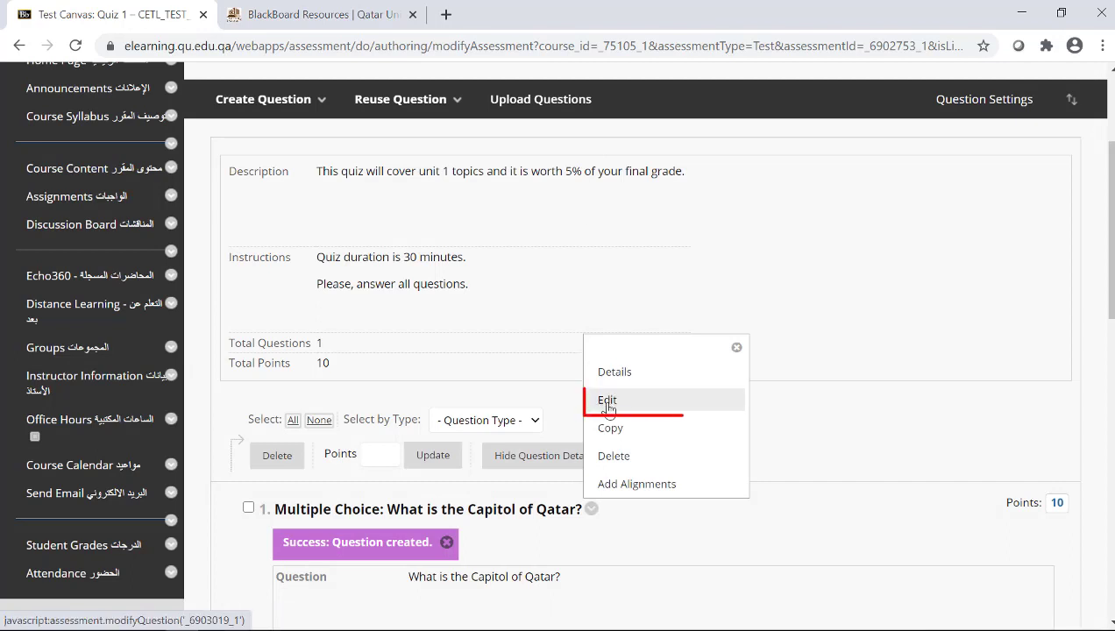
pyautogui.click(881, 440)
# Set the points of the multiple choice question about Qatar's capital to 2.
pyautogui.moveTo(1109, 228); pyautogui.dragTo(1109, 340)
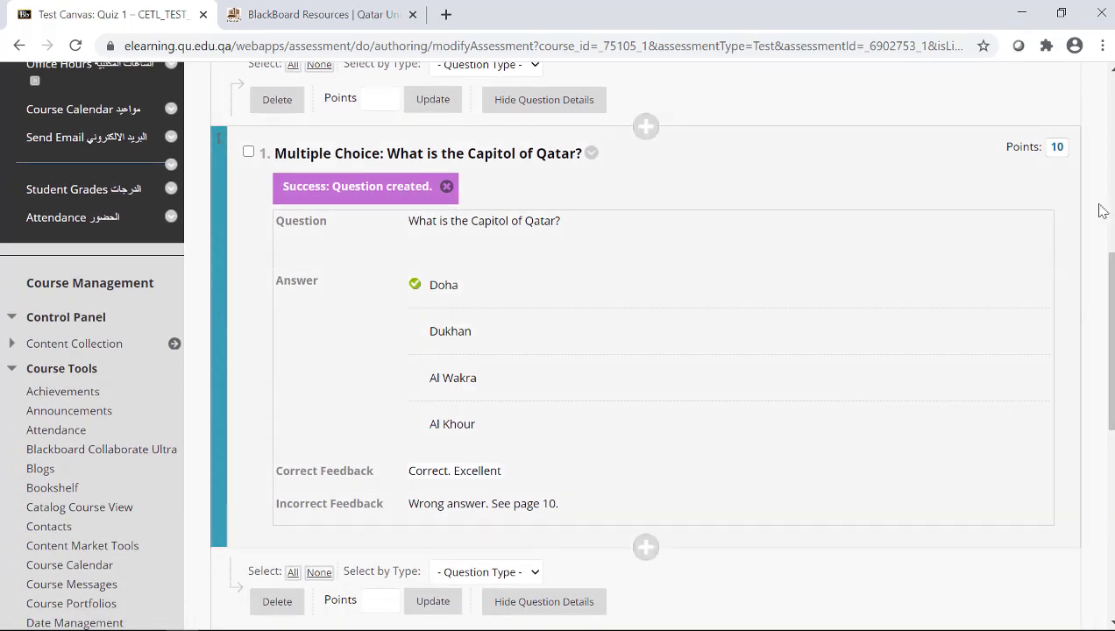
pyautogui.click(1058, 153)
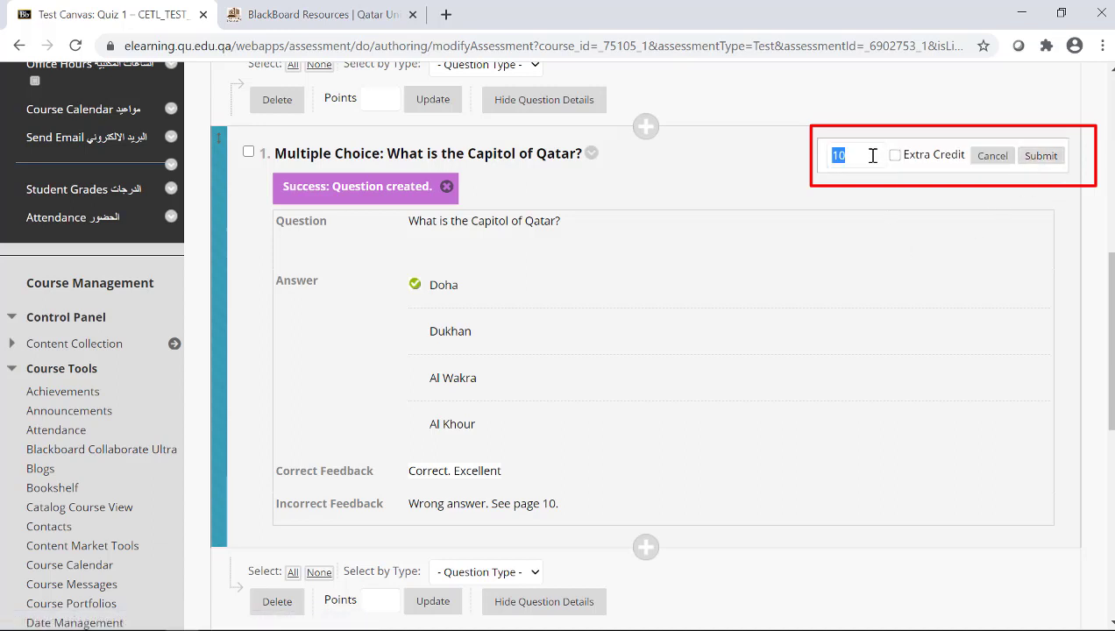
pyautogui.write('2')
pyautogui.click(1039, 156)
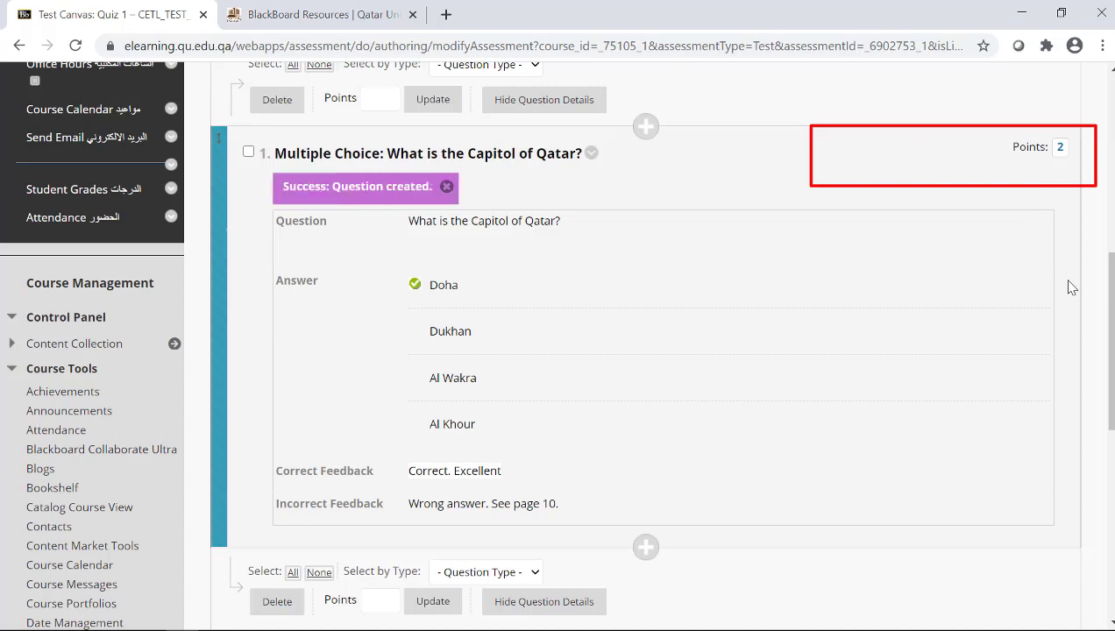
# Check the test's total points, then finish editing Quiz 1 and return to the list of tests.
pyautogui.scroll(-1, 1096, 343)
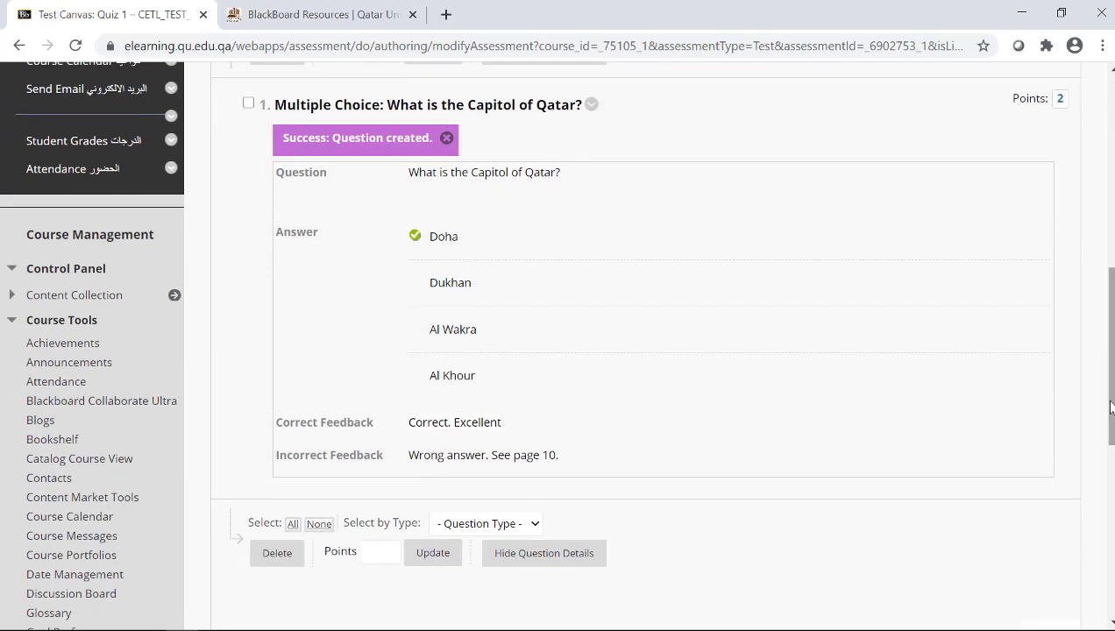
pyautogui.scroll(6, 1106, 416)
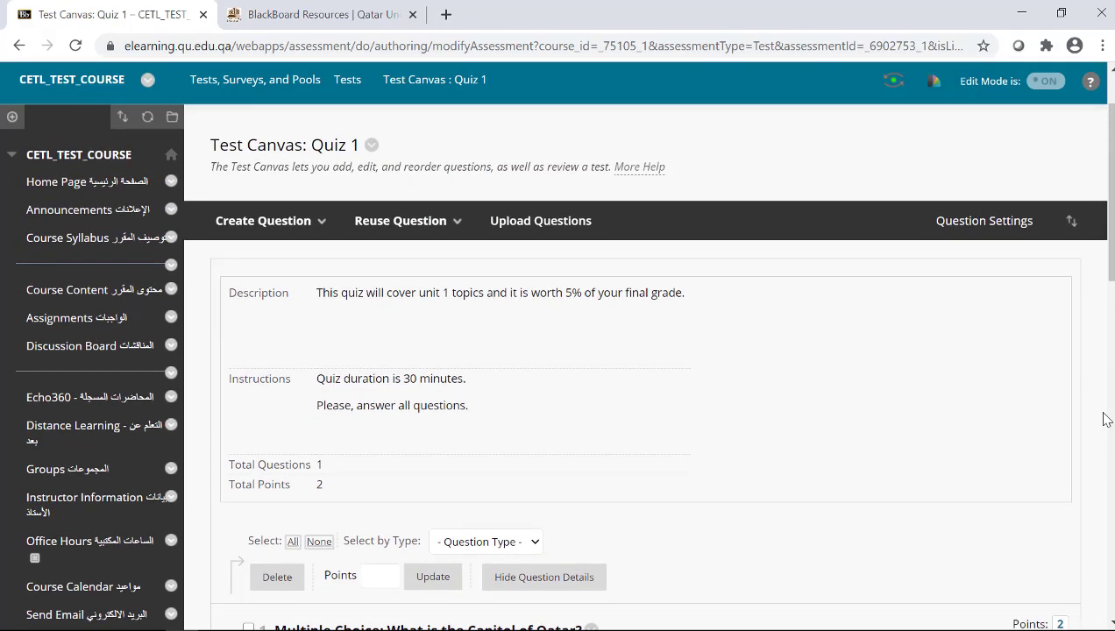
pyautogui.scroll(-1, 1106, 419)
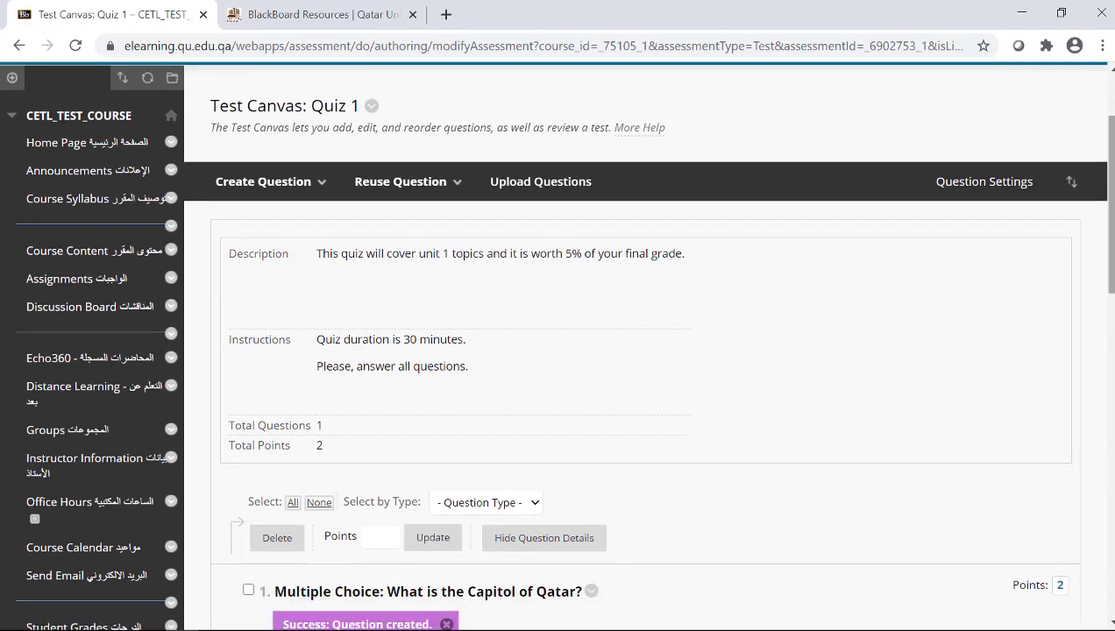
pyautogui.click(290, 188)
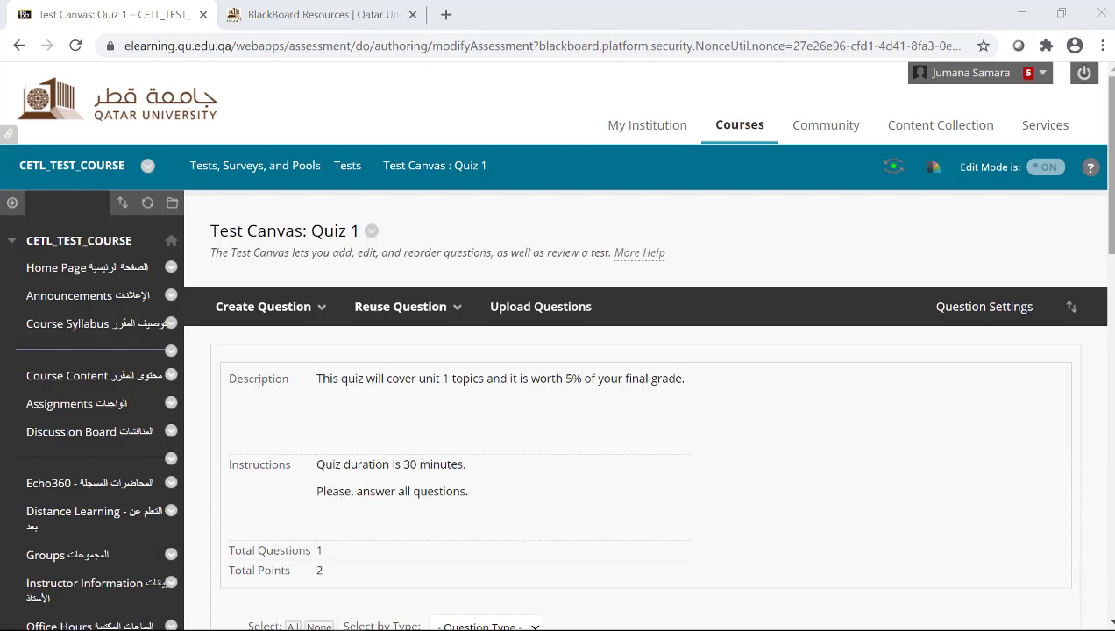
pyautogui.moveTo(1112, 247); pyautogui.dragTo(1108, 515)
pyautogui.click(1050, 261)
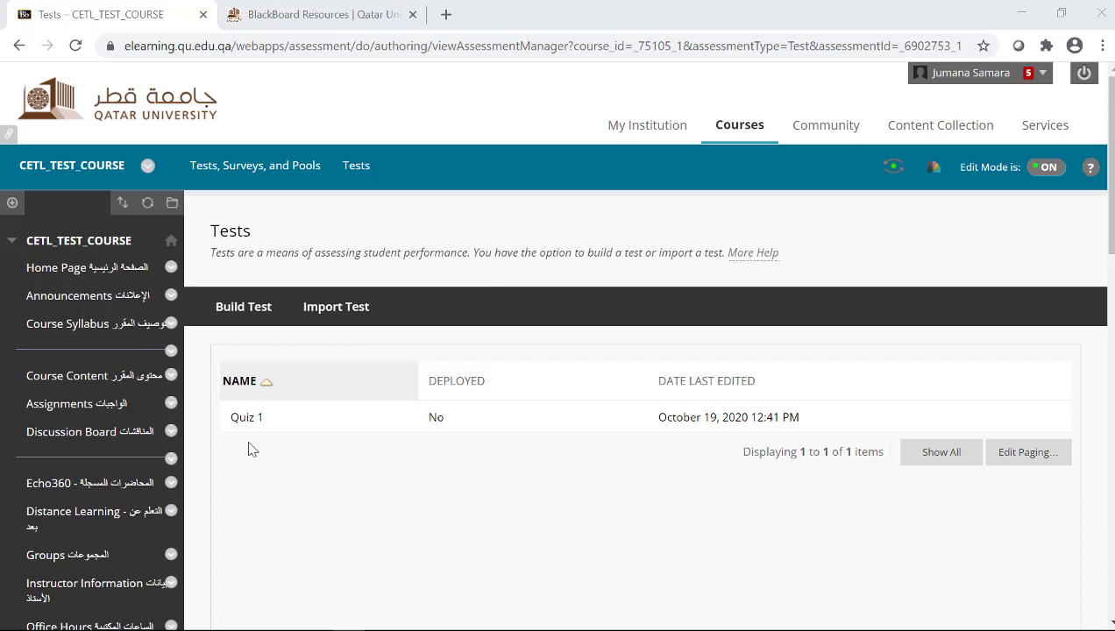
# Examine the edit, export, copy and delete actions available for Quiz 1 without applying any of them.
pyautogui.moveTo(244, 418)
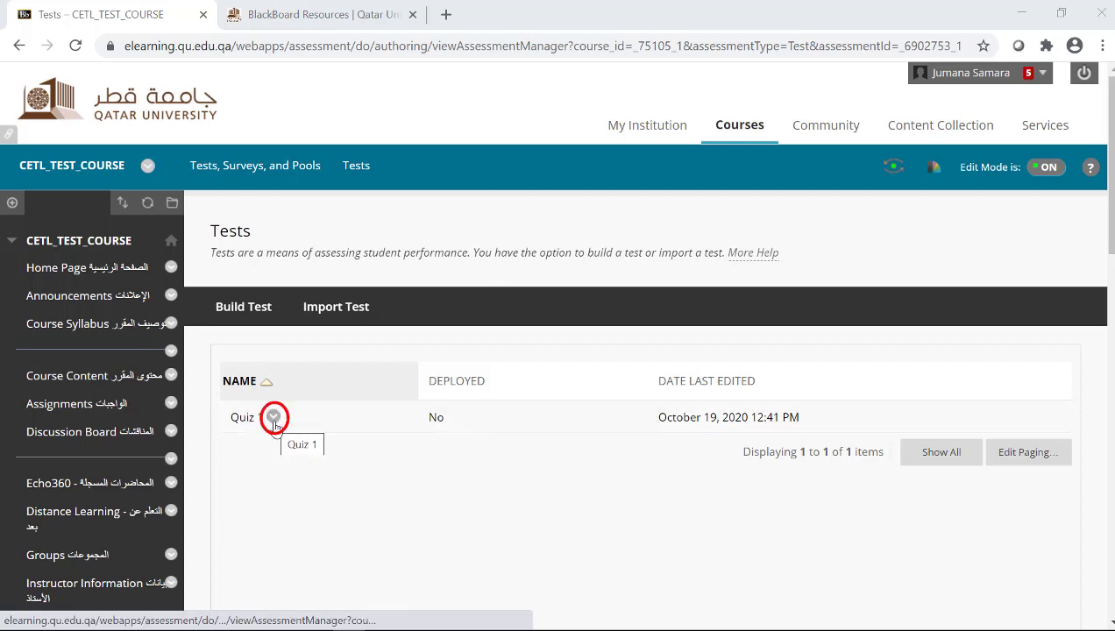
pyautogui.click(273, 418)
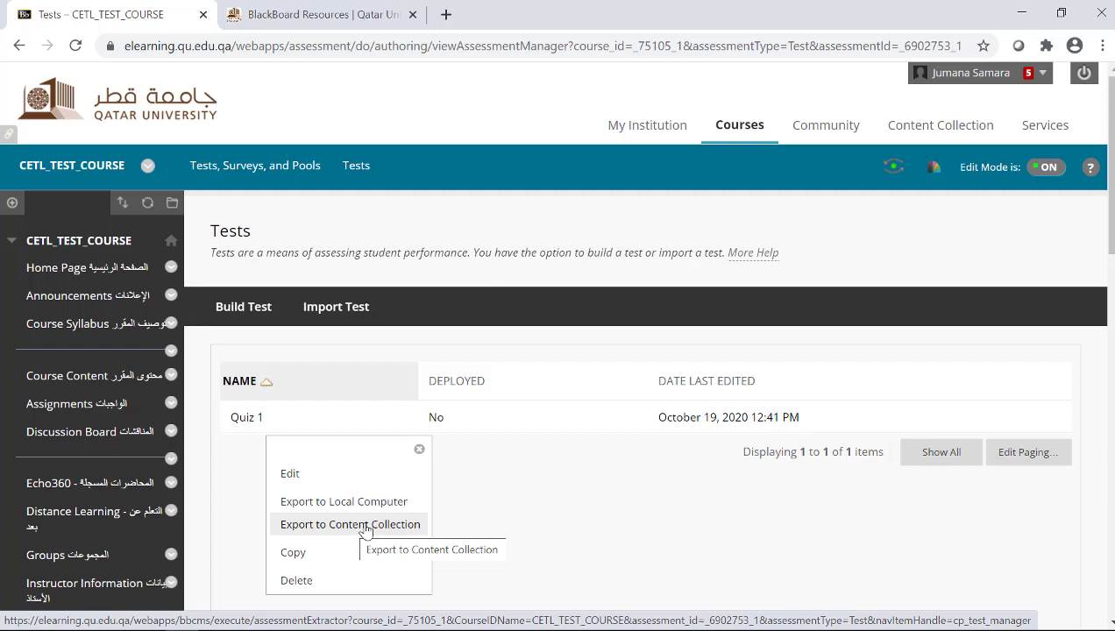
pyautogui.click(358, 588)
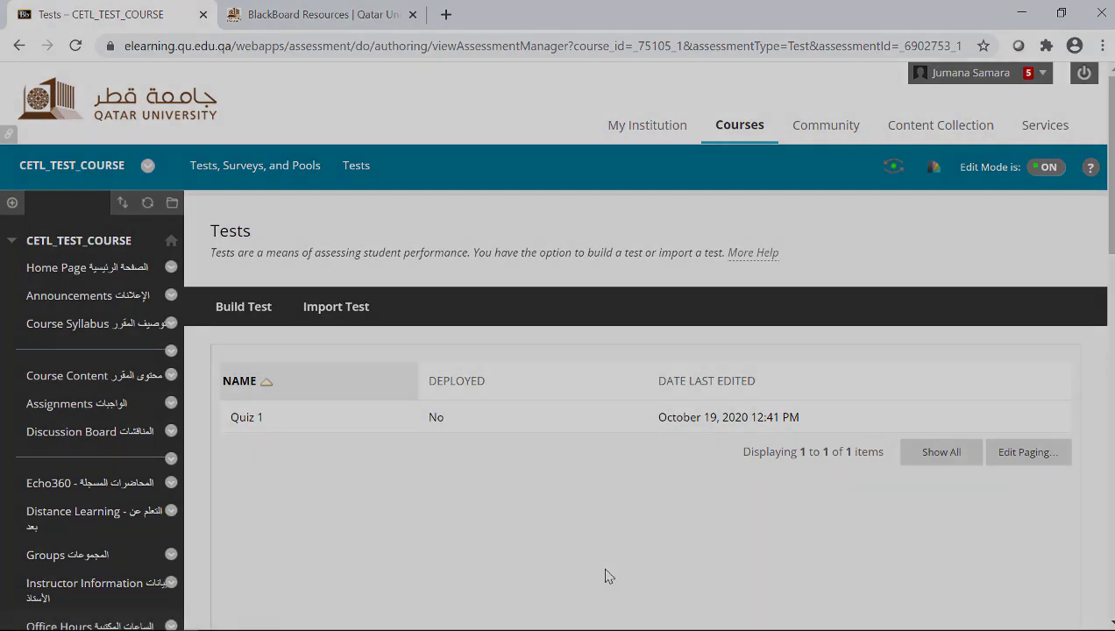